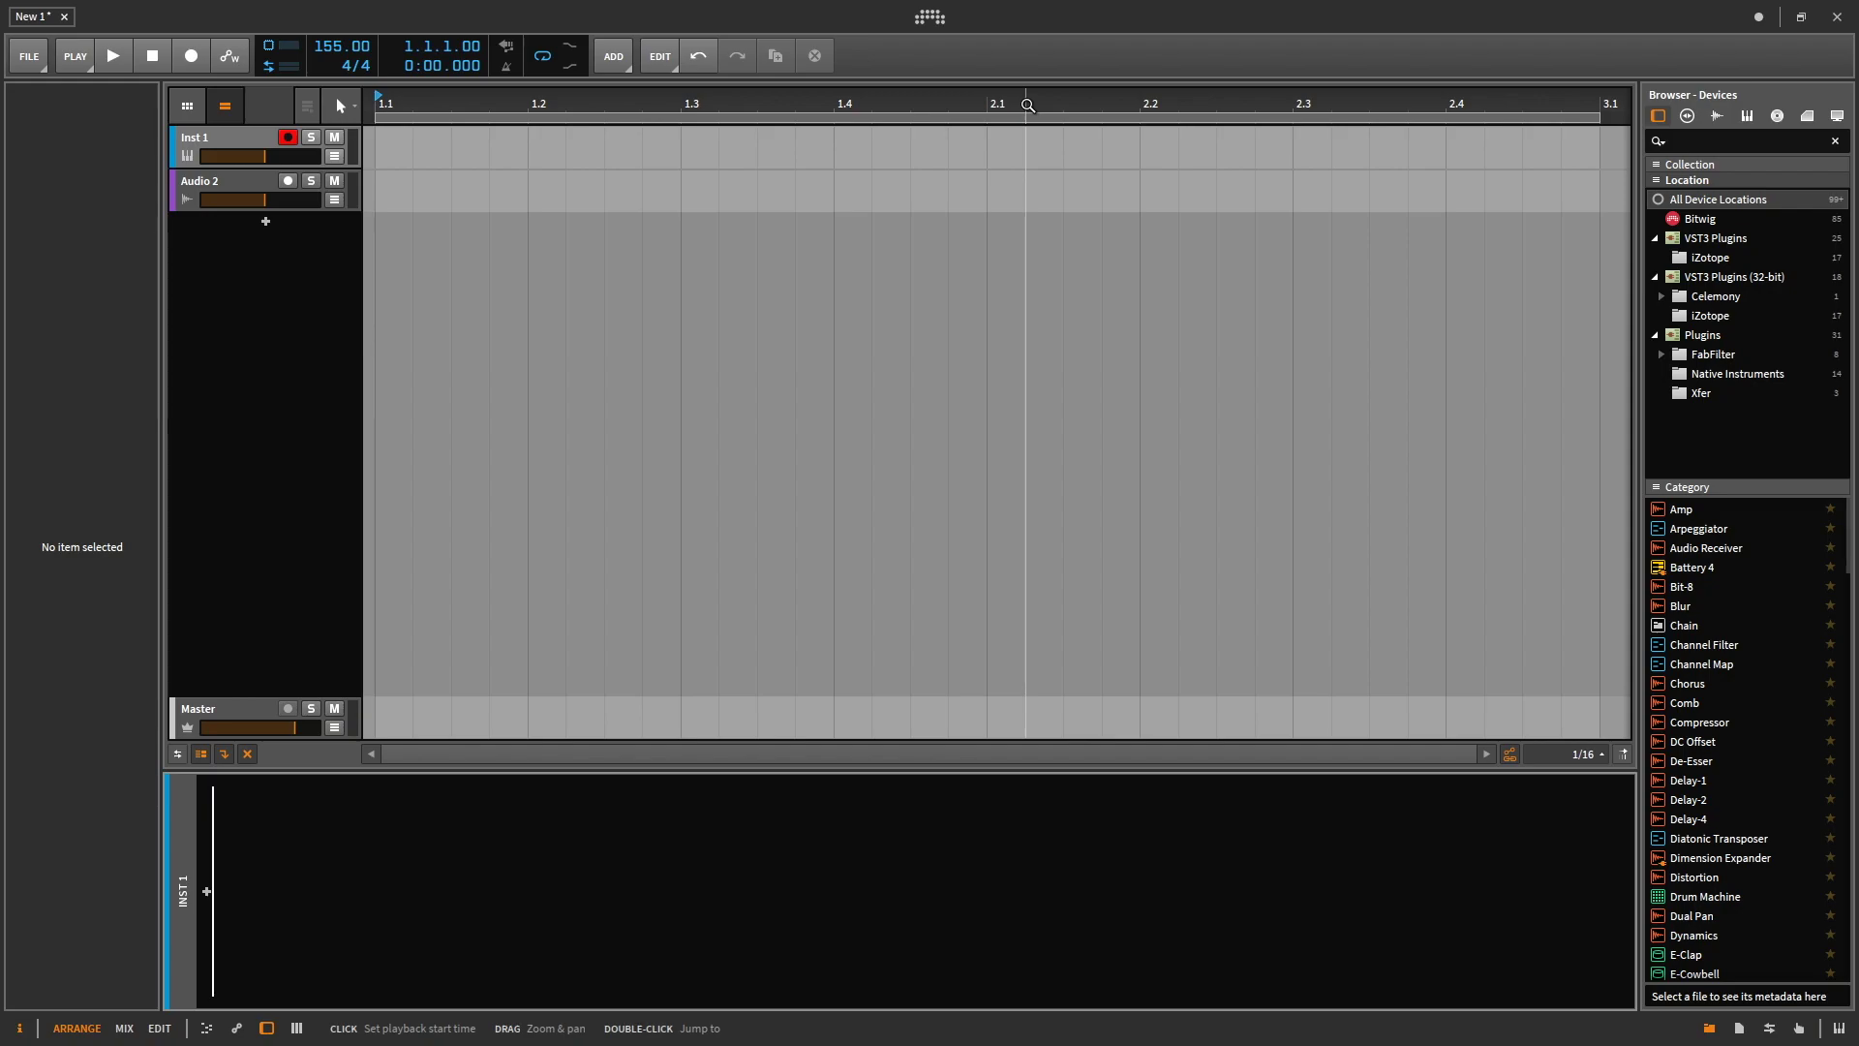
Step: Look through the available devices in the browser, check the Comb and Compressor descriptions, and show the Inst 1 track's properties
scroll(1733, 634, "down", 7)
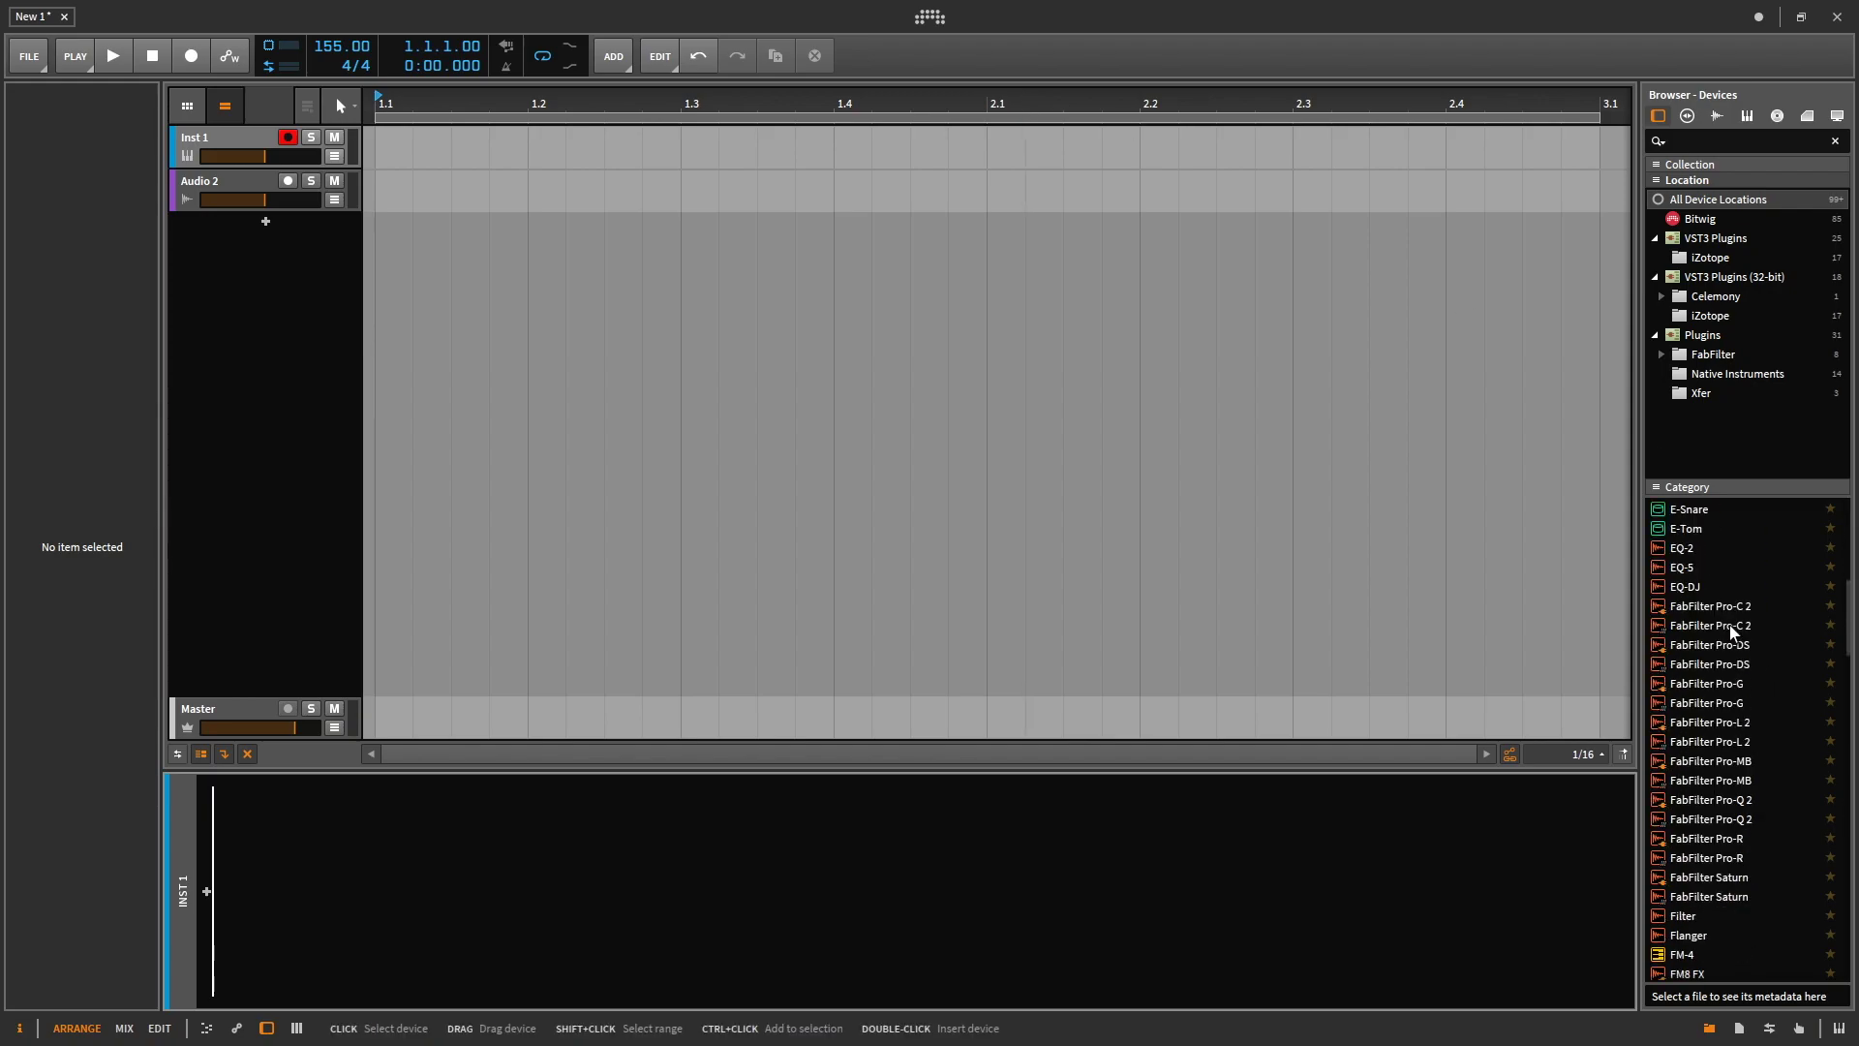
scroll(1733, 634, "up", 6)
left_click(1689, 648)
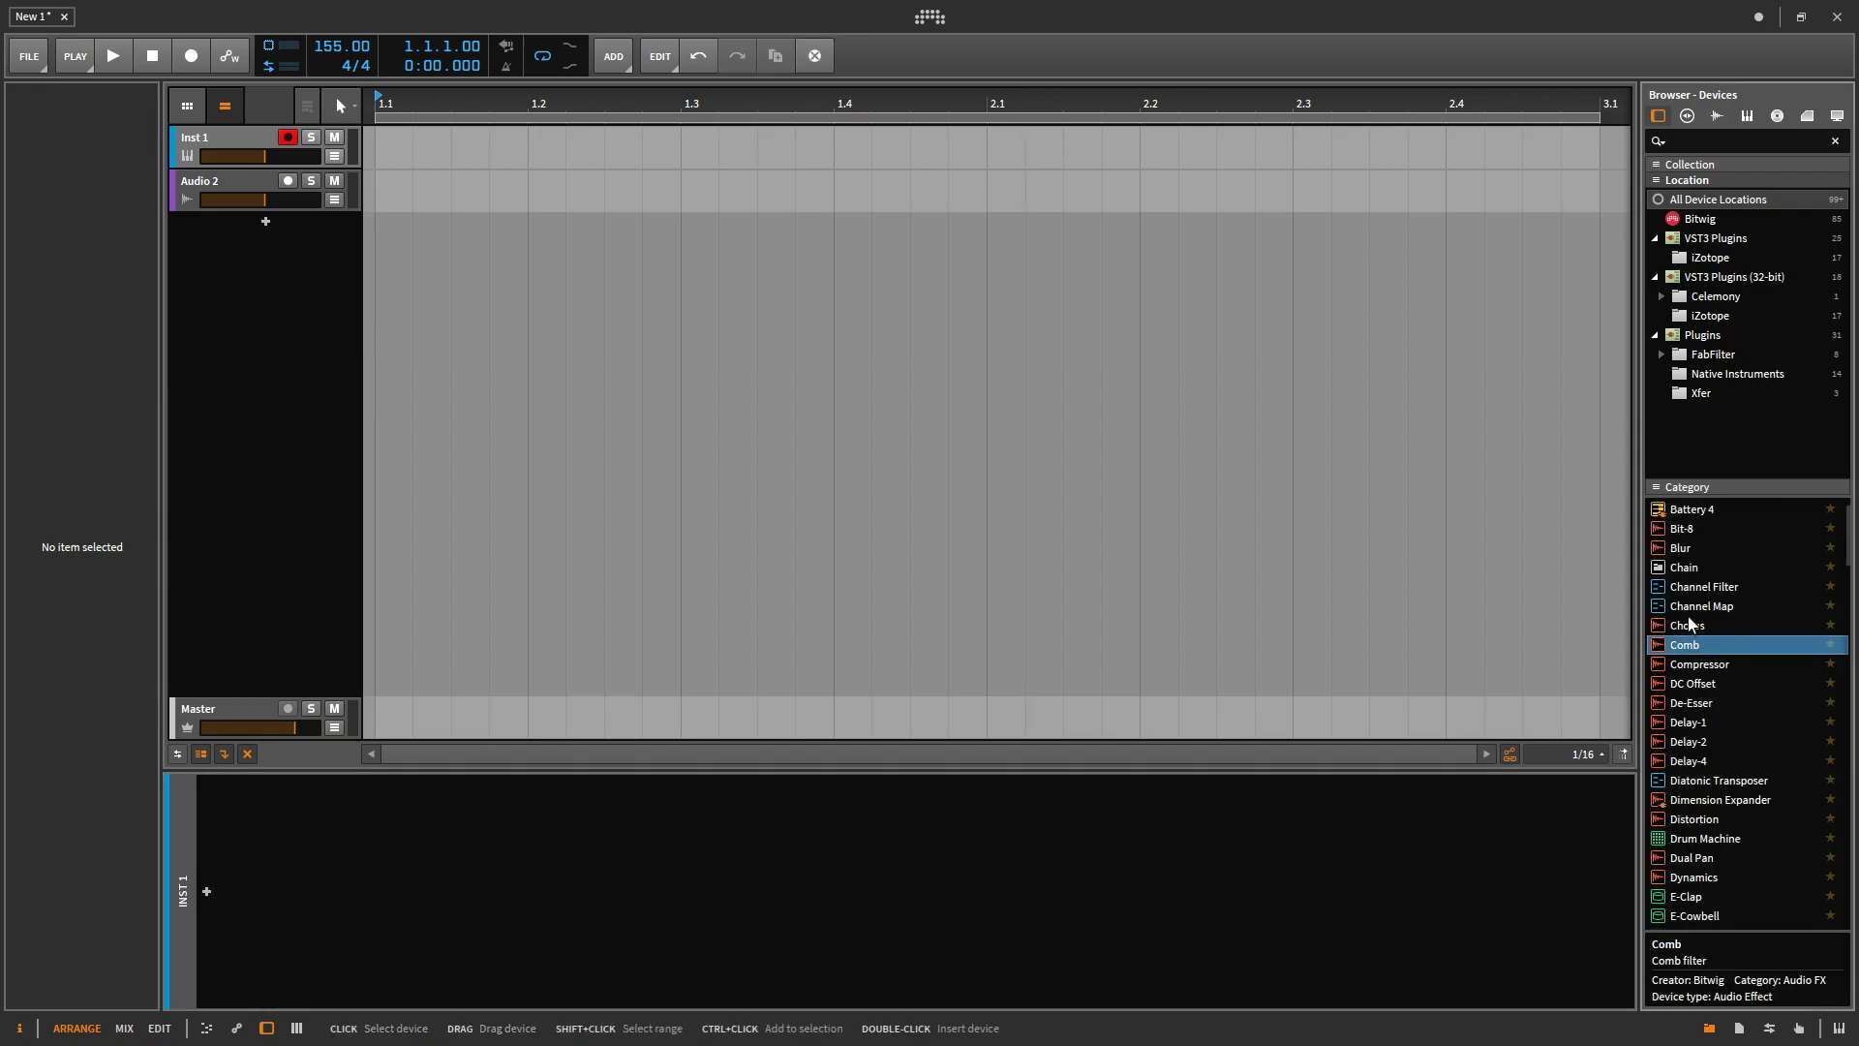
left_click(1691, 624)
left_click(1693, 723)
left_click(1691, 689)
left_click(1697, 665)
scroll(1733, 572, "up", 1)
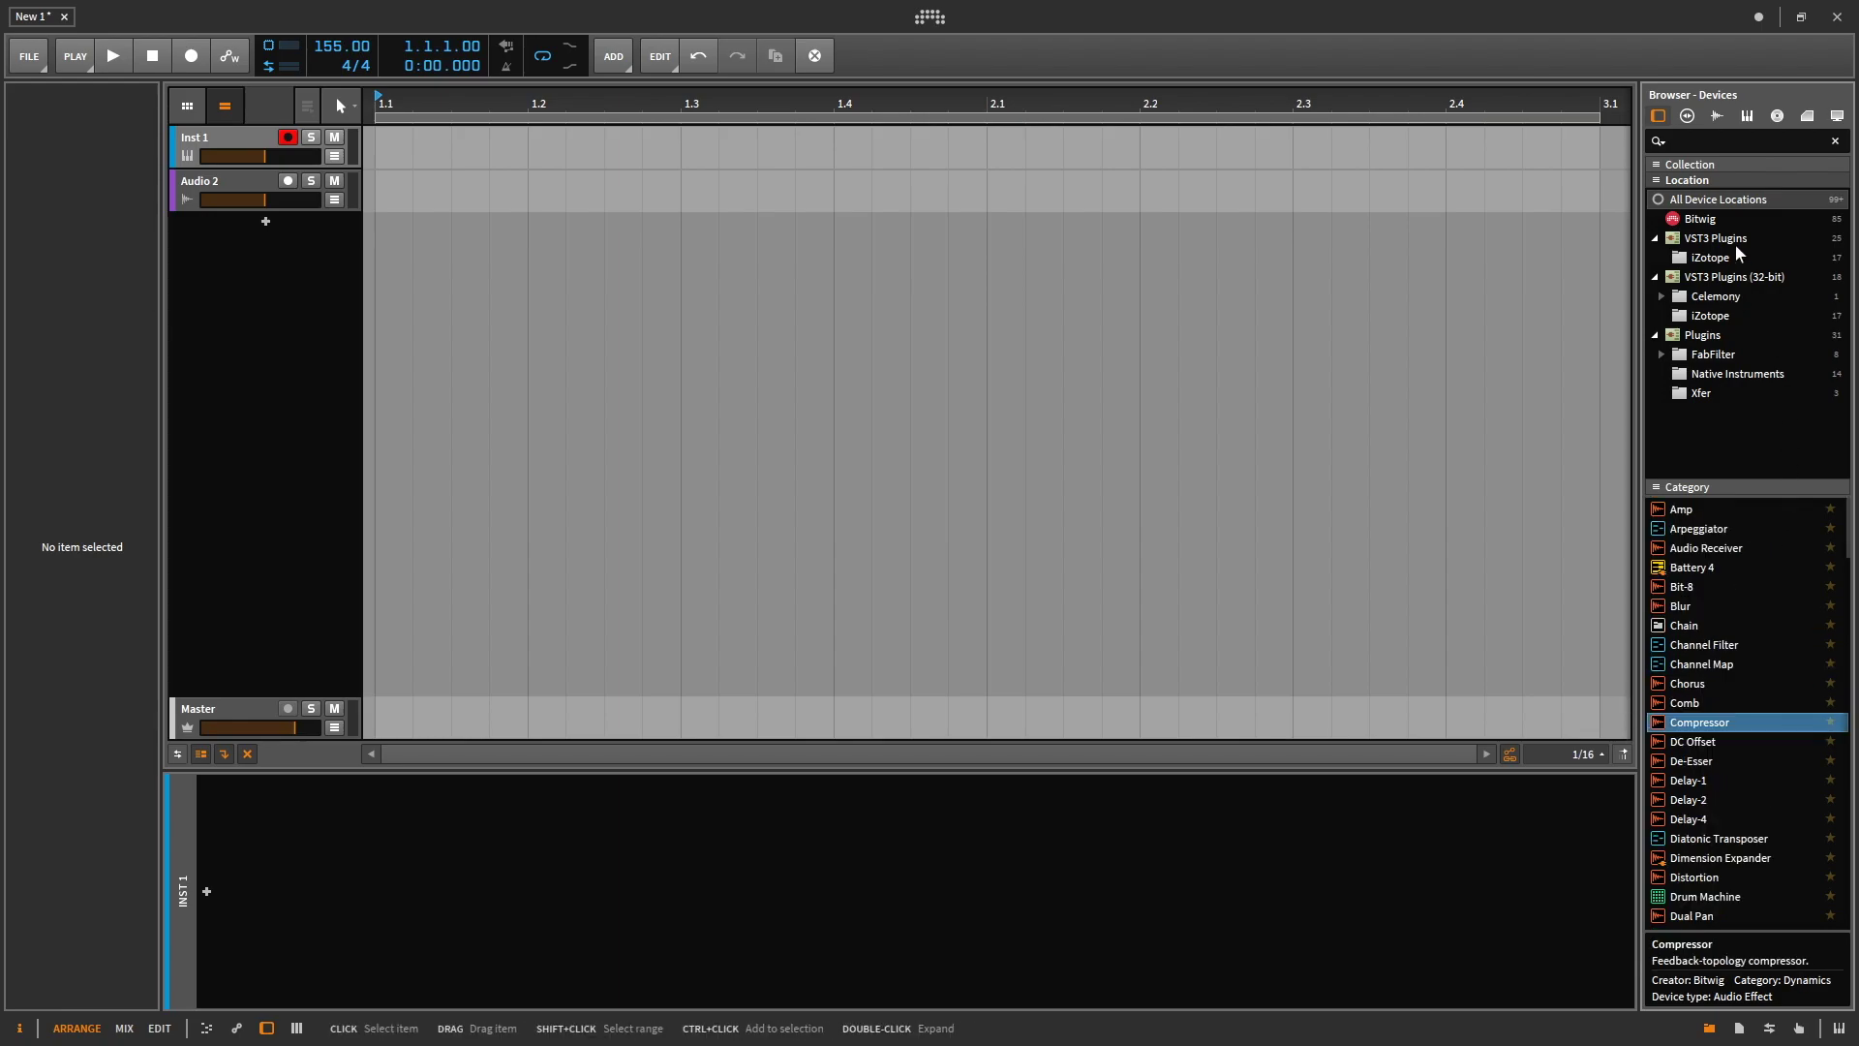
scroll(1718, 714, "down", 5)
scroll(1720, 712, "down", 20)
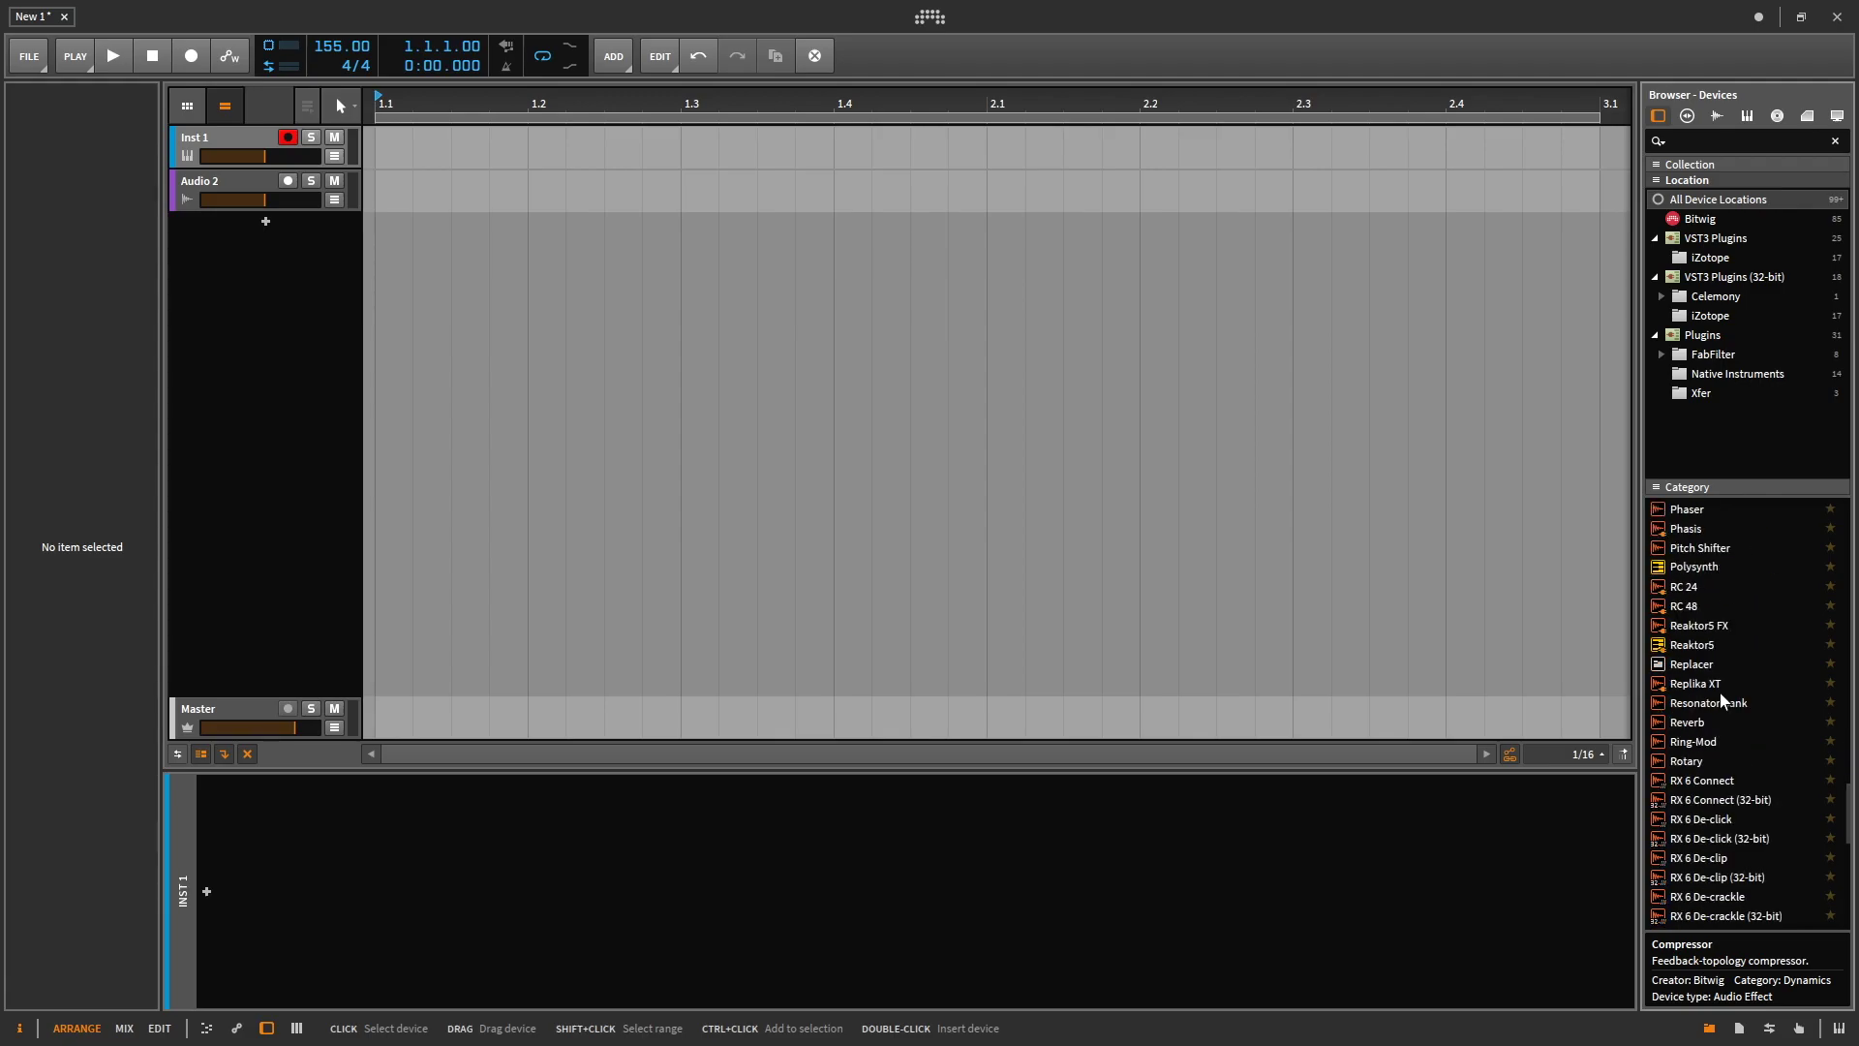
scroll(1686, 706, "up", 20)
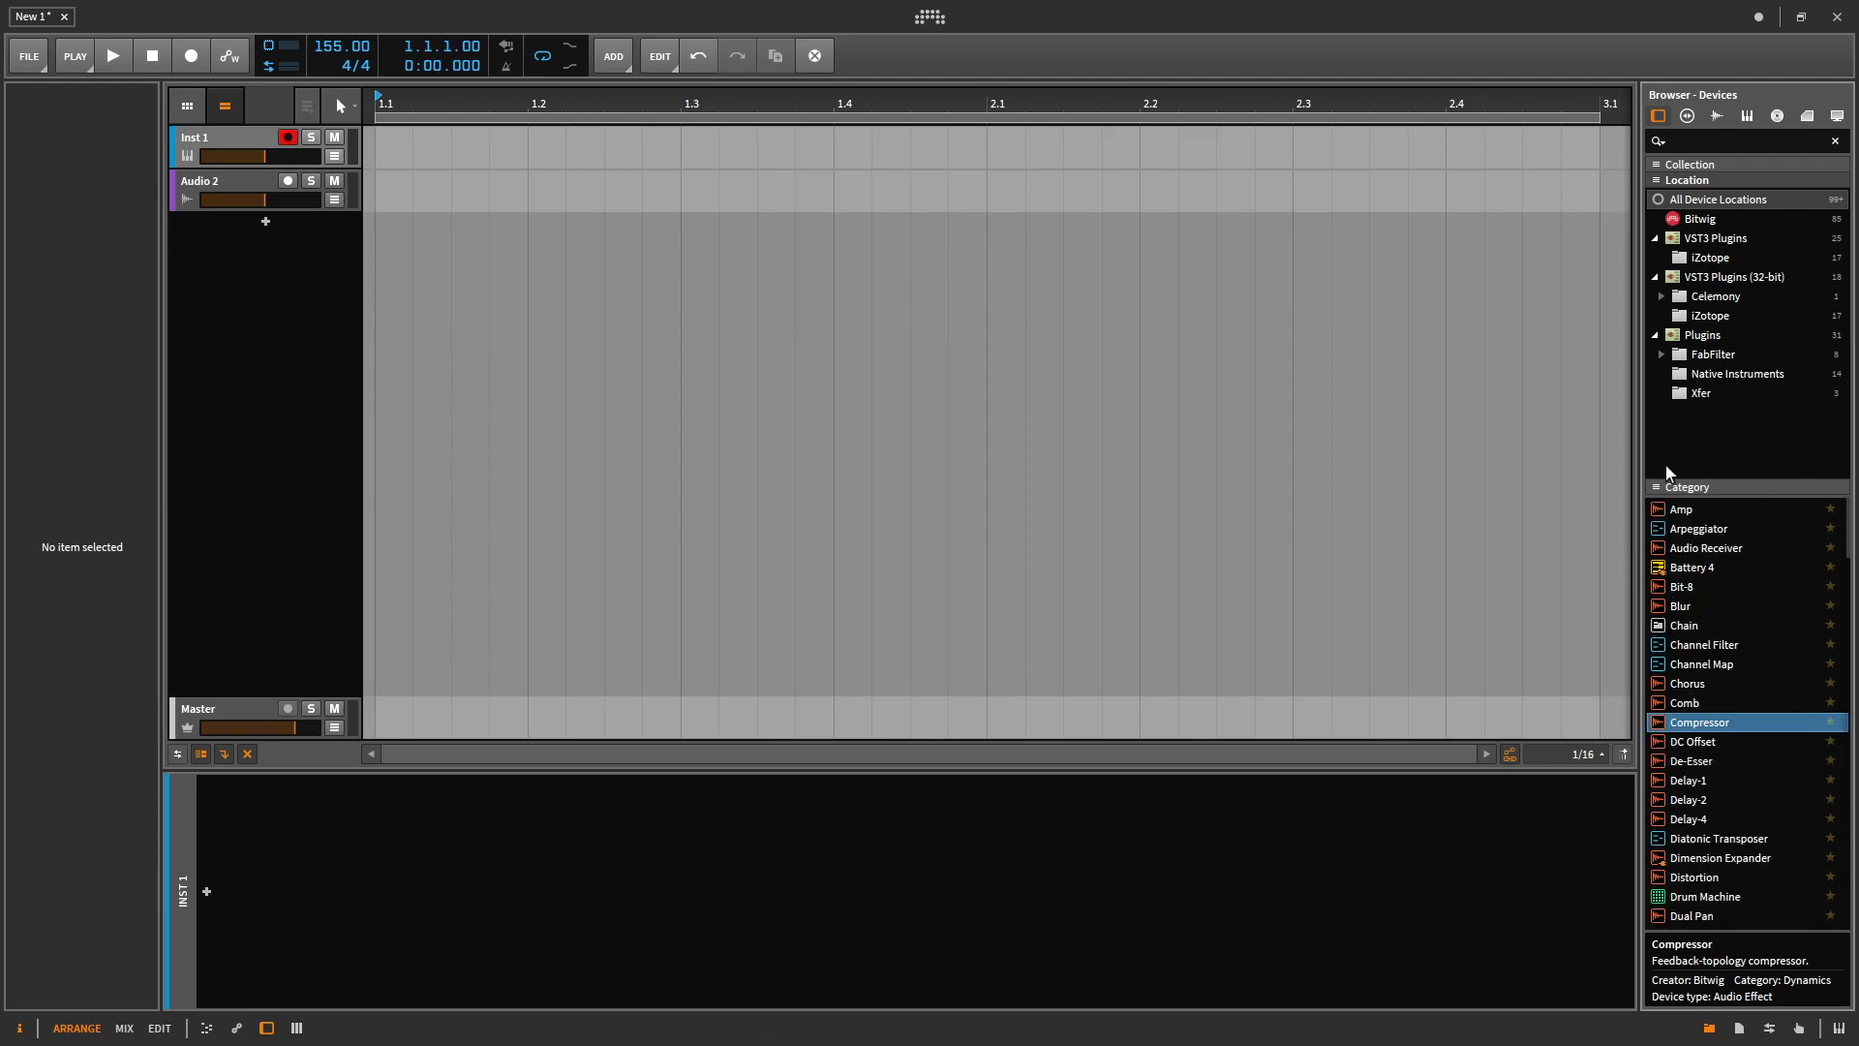
key("i")
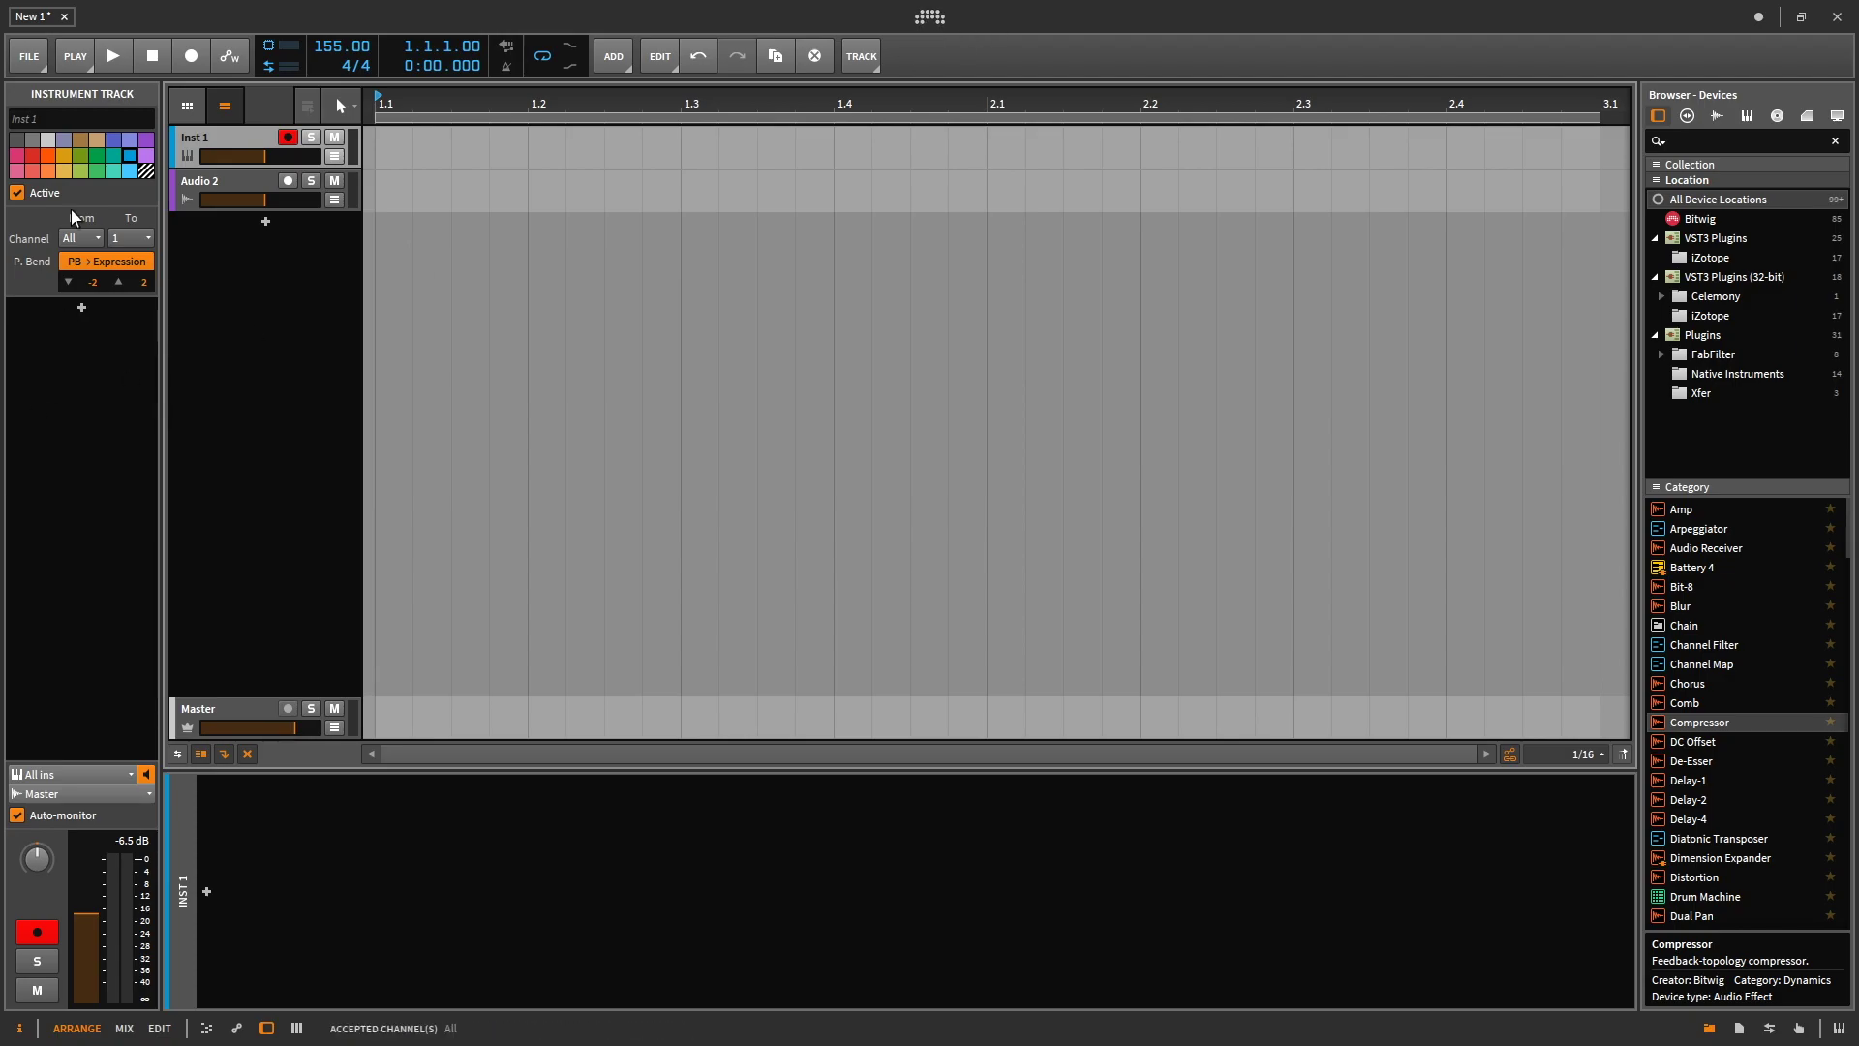
Step: Open the dashboard and look through its Quick Start, Recent Projects, My Projects and My Templates pages
left_click(929, 20)
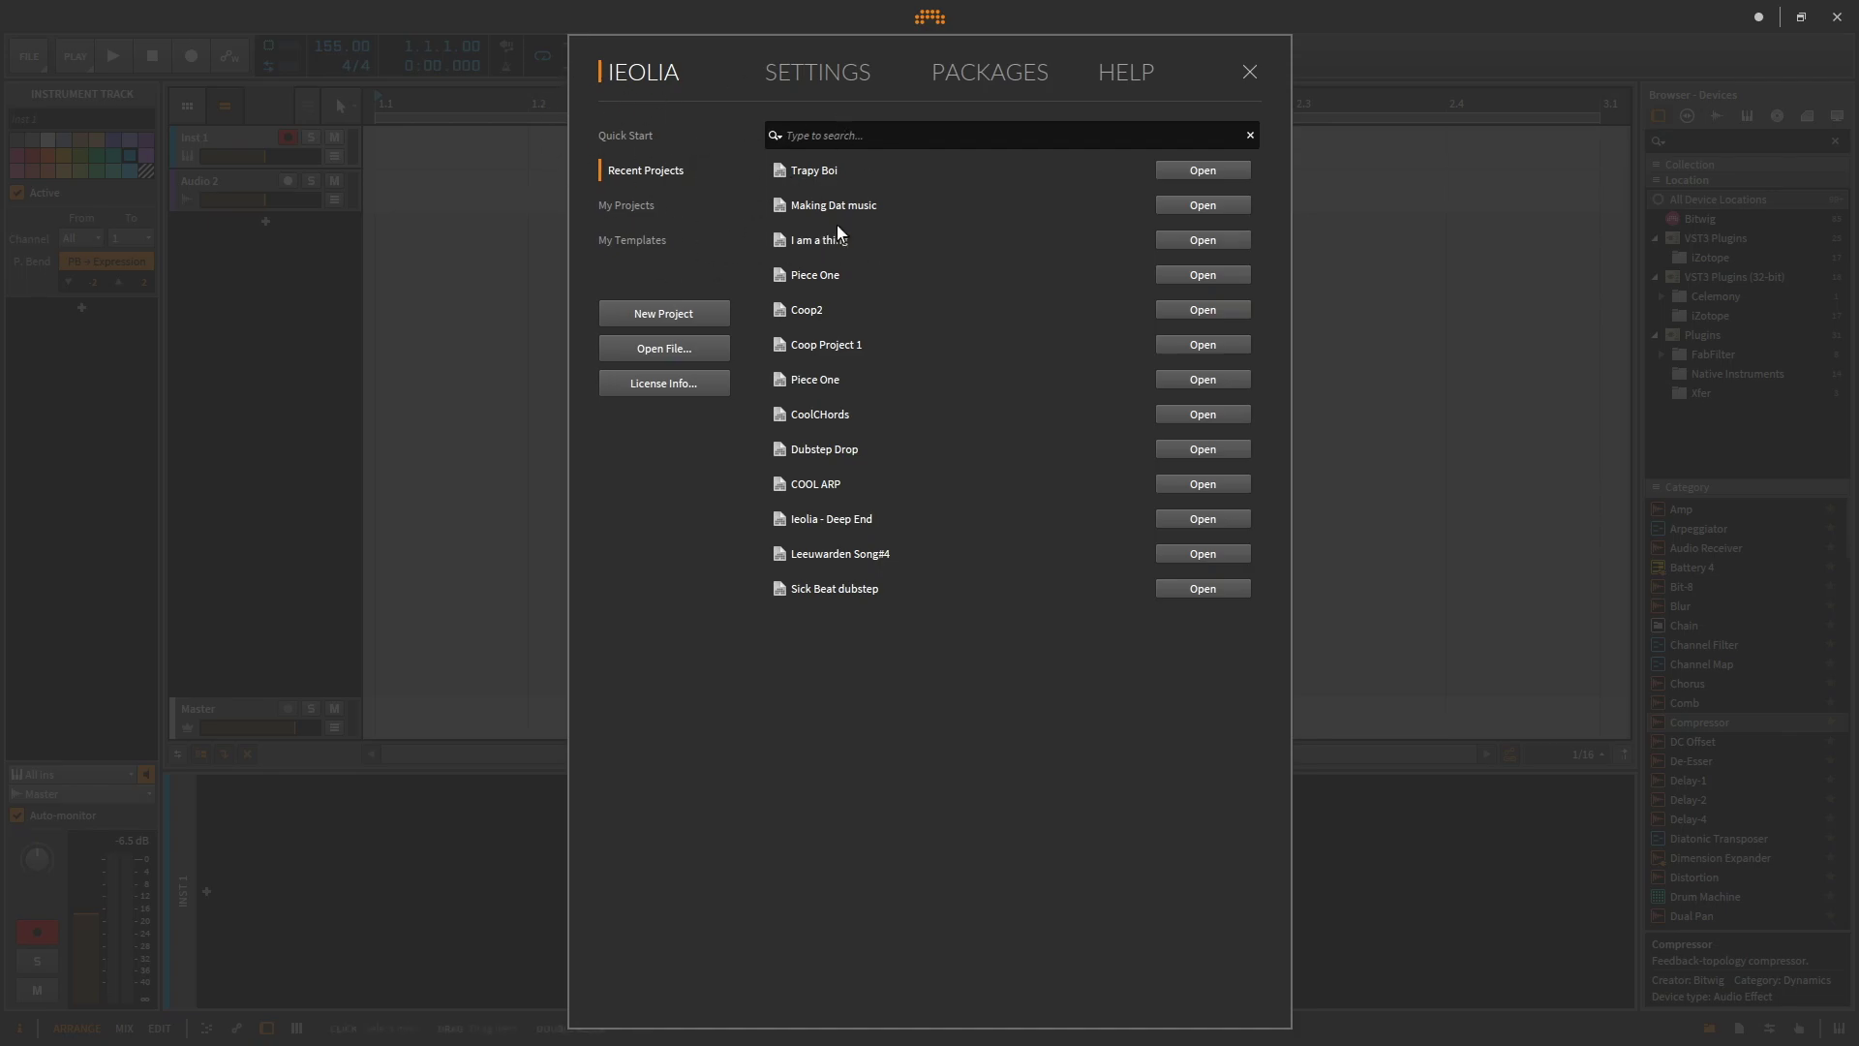
left_click(623, 136)
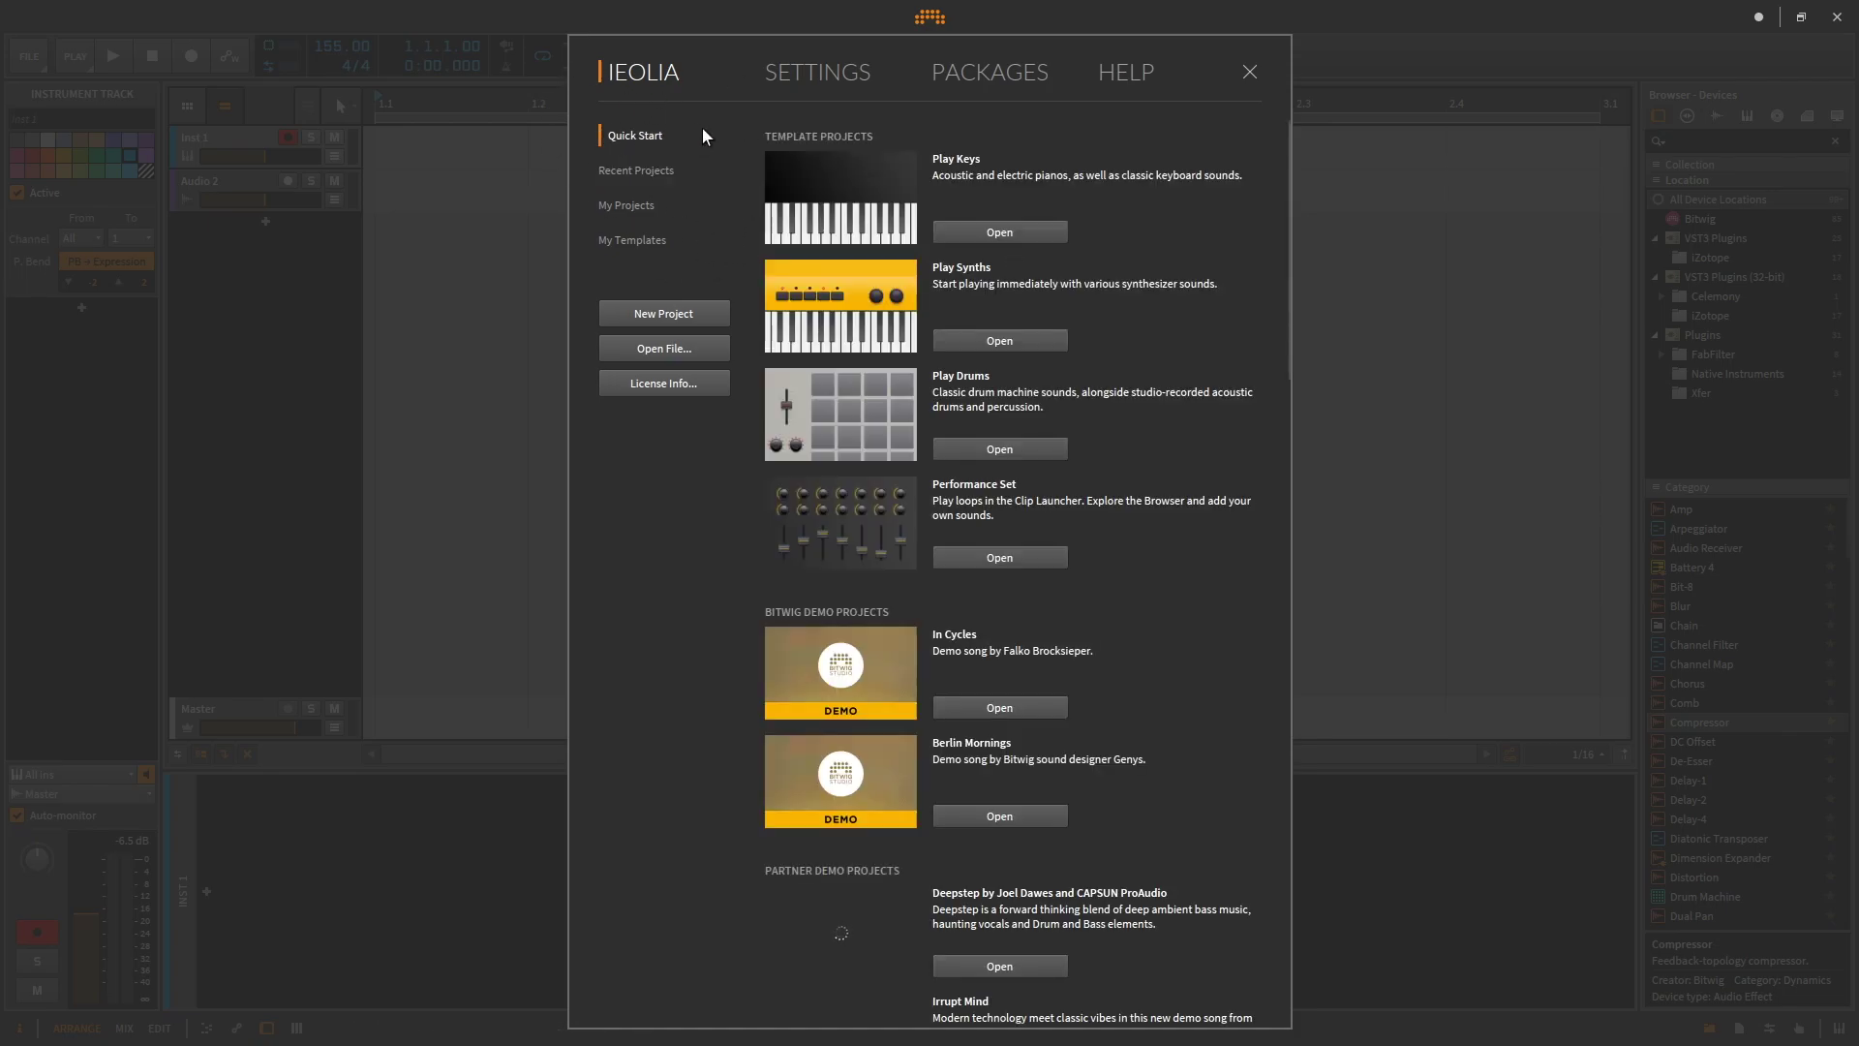
left_click(626, 174)
left_click(625, 199)
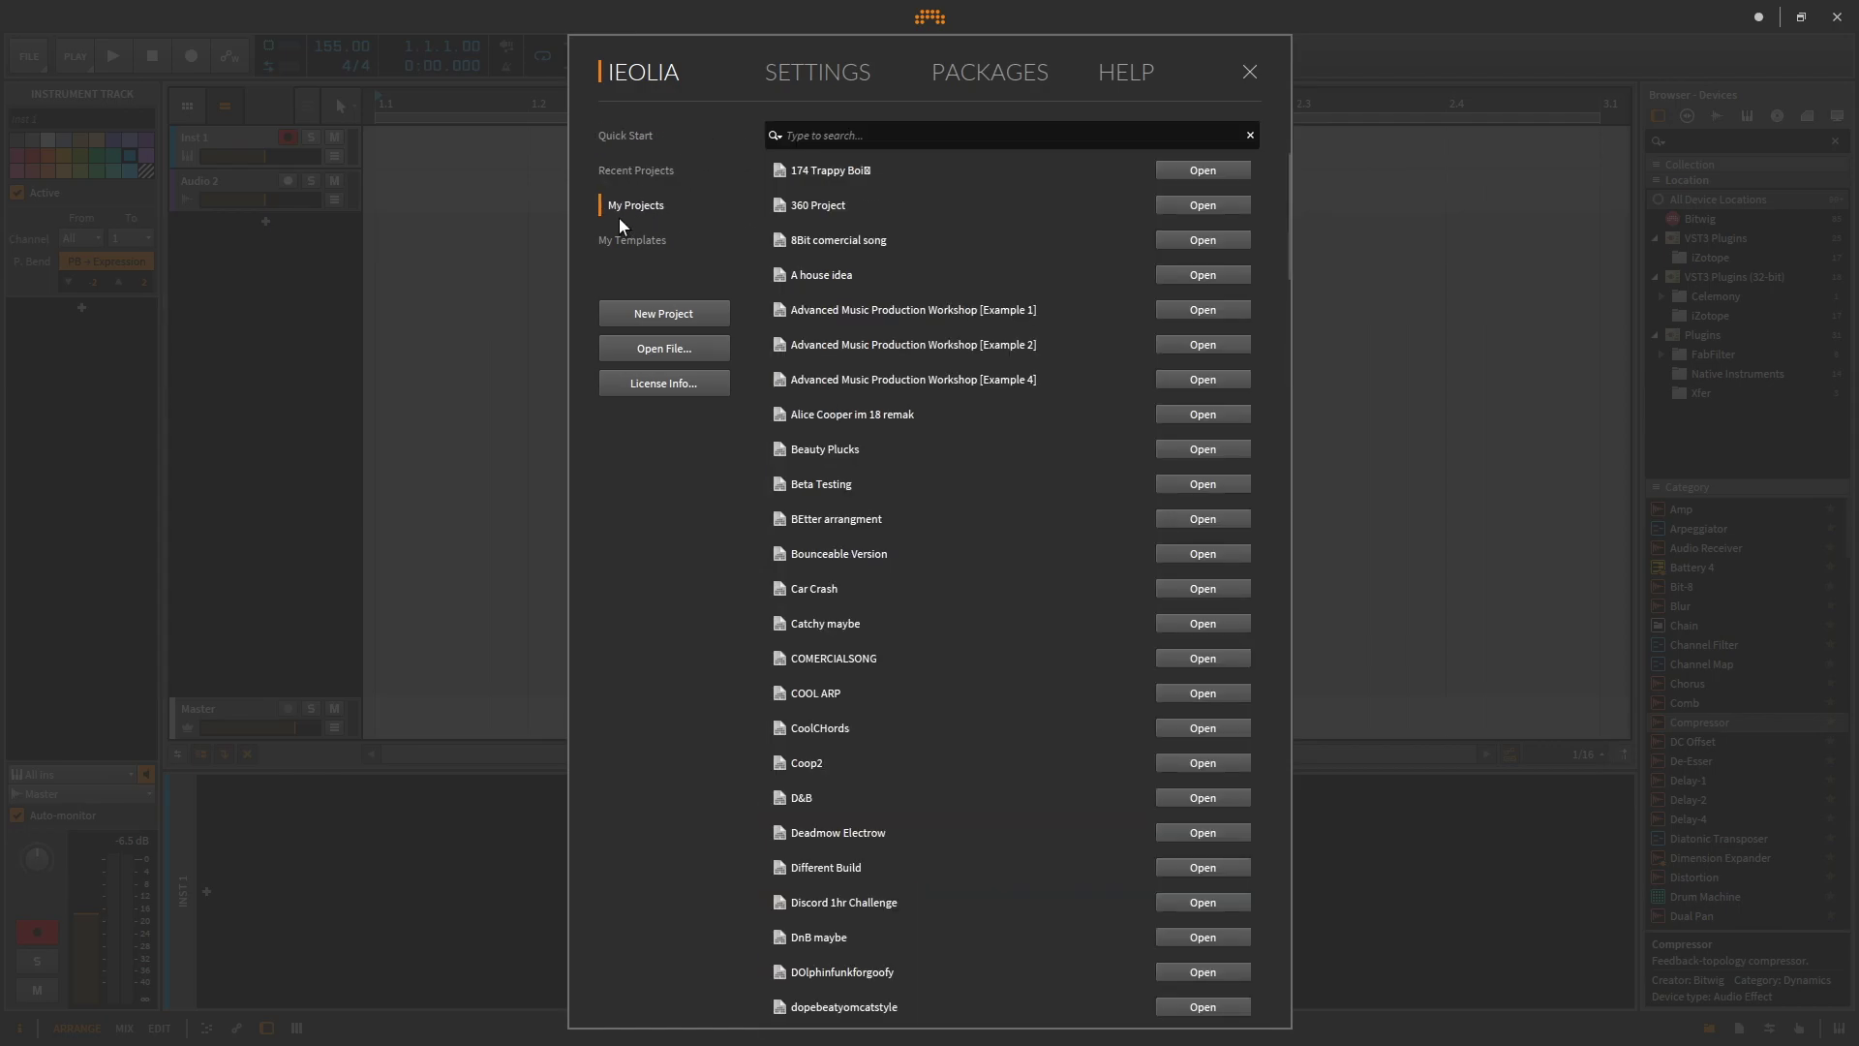
left_click(639, 173)
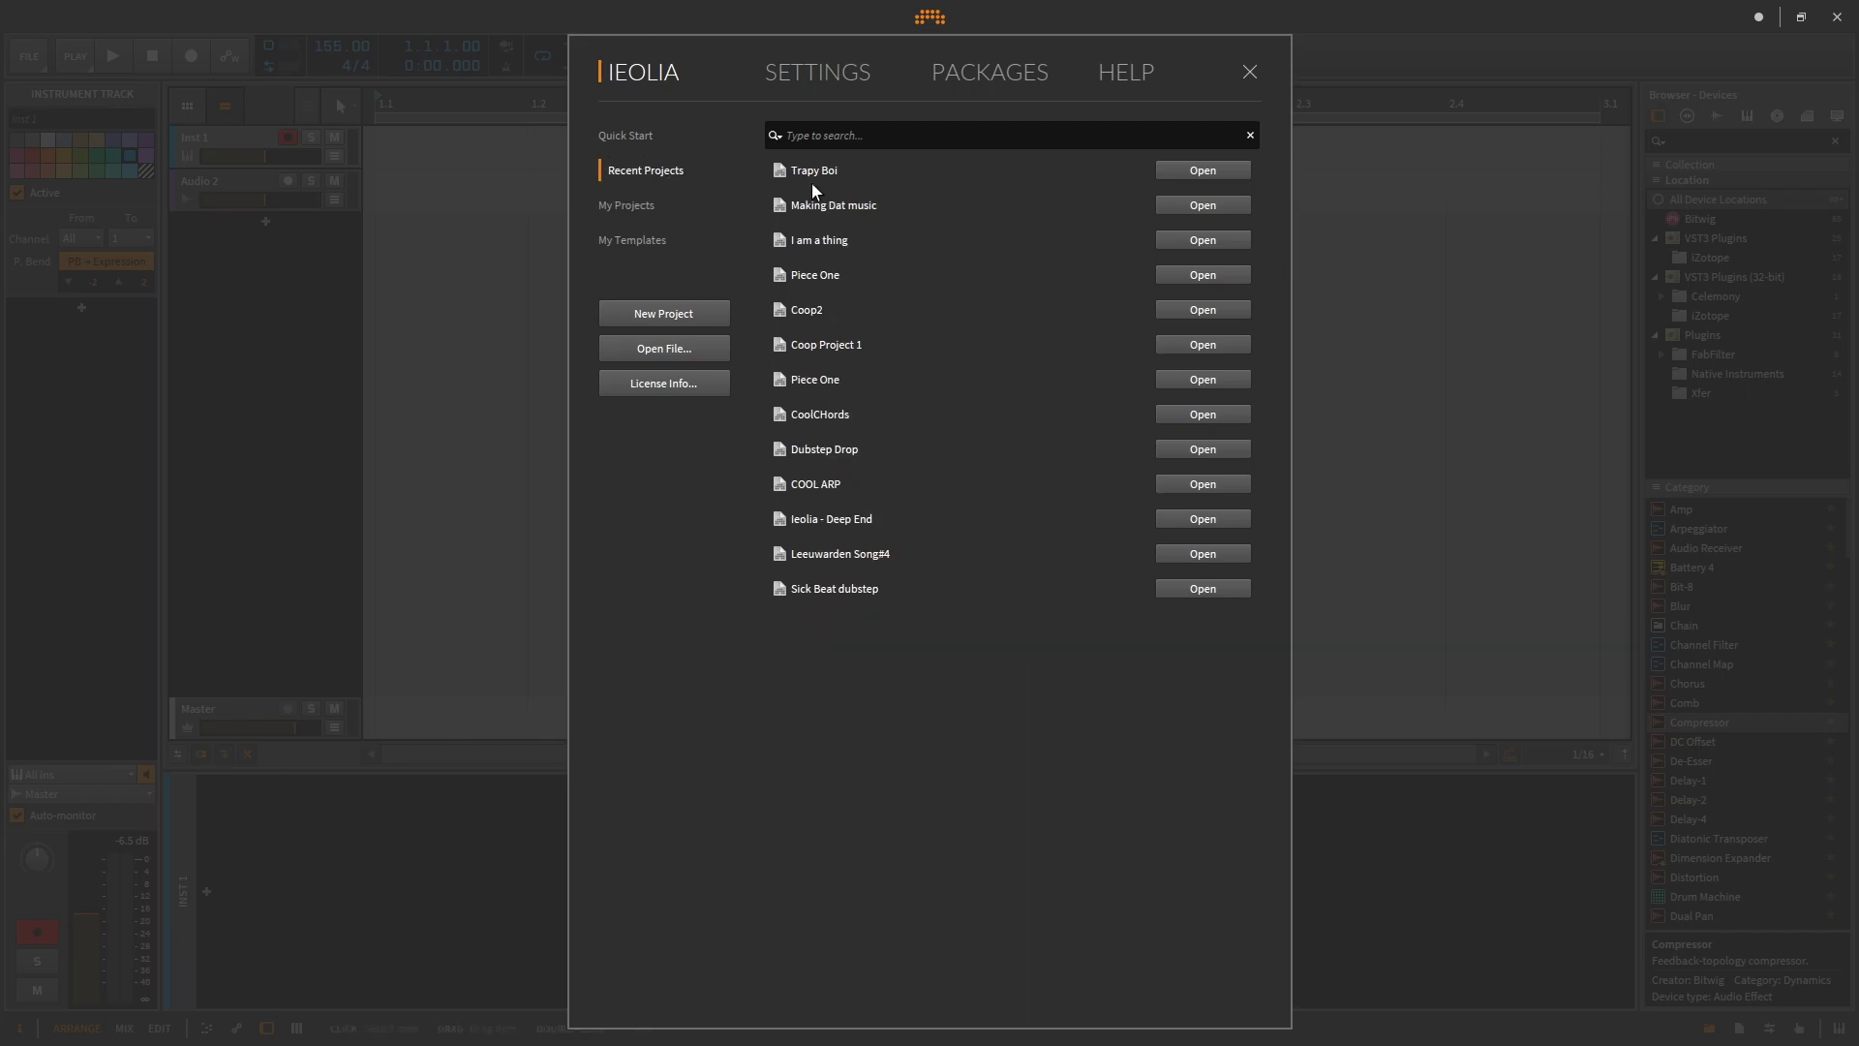
left_click(621, 205)
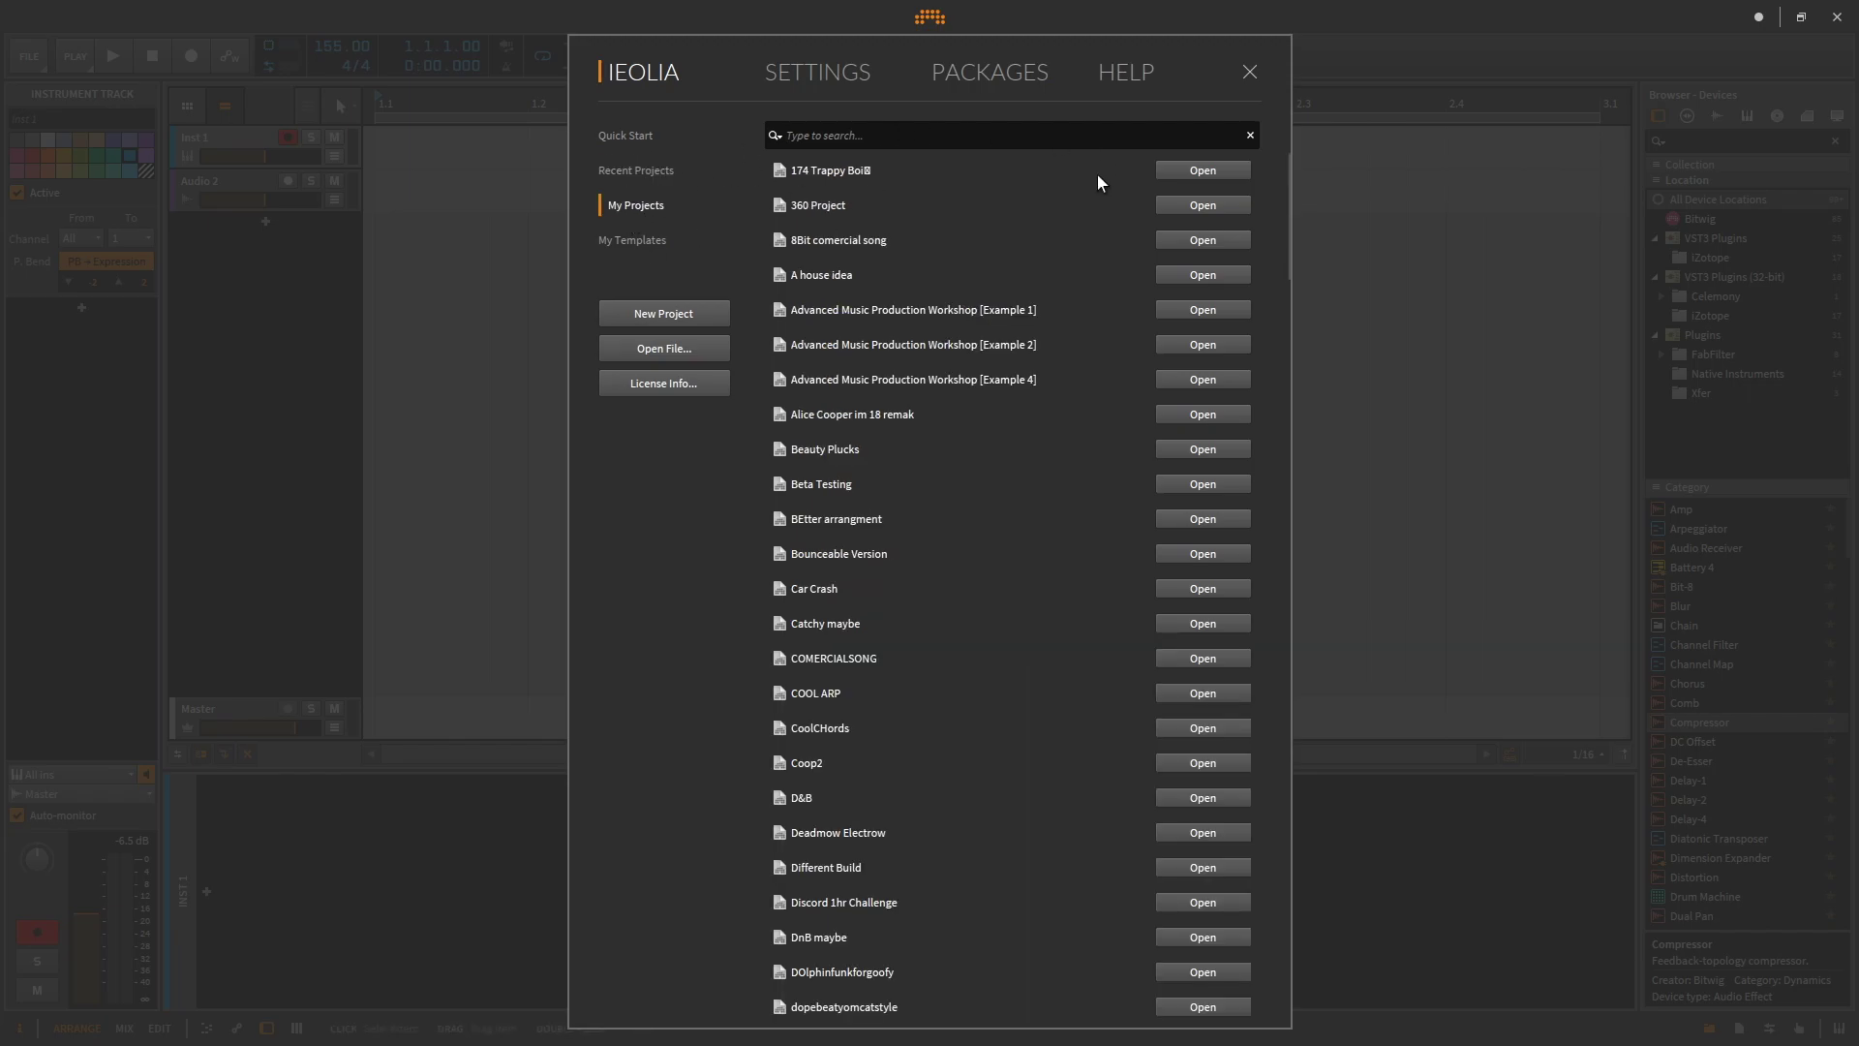
left_click(644, 243)
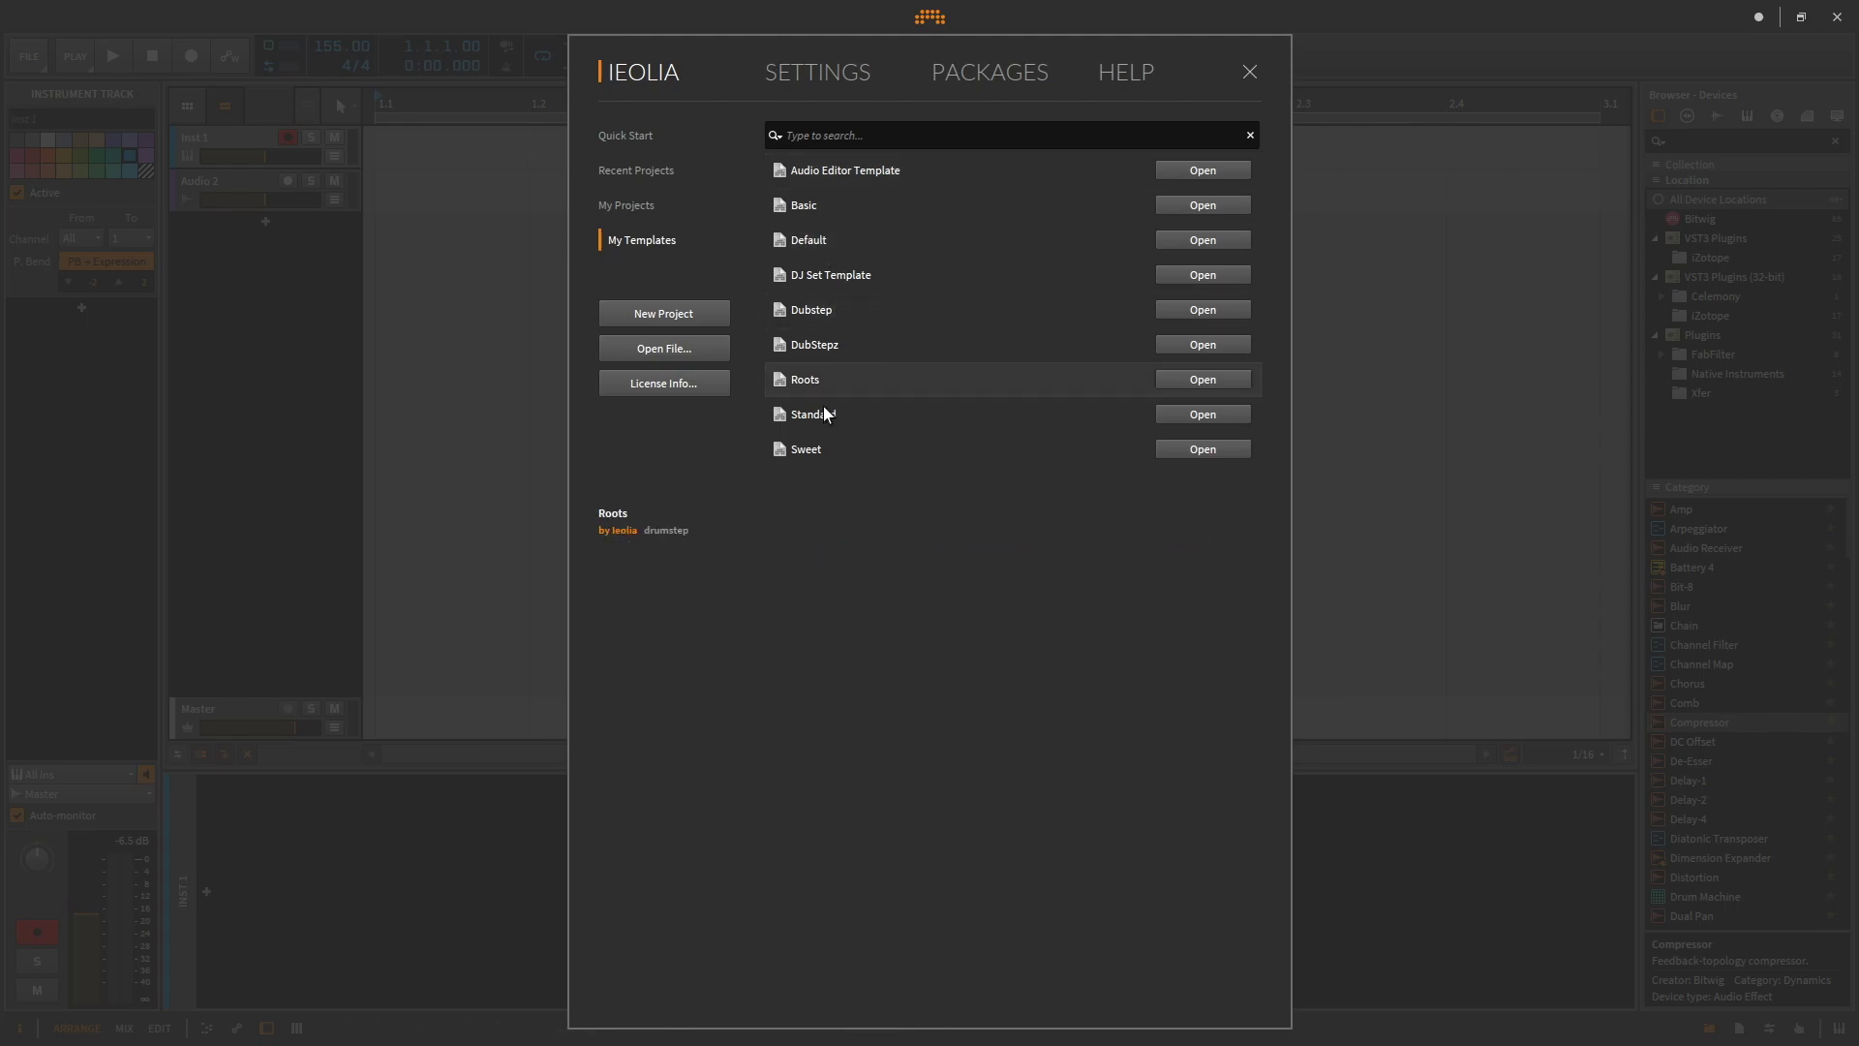
Step: Examine the template, Bitwig demo and partner demo projects offered on the Quick Start page
left_click(639, 138)
scroll(844, 502, "down", 3)
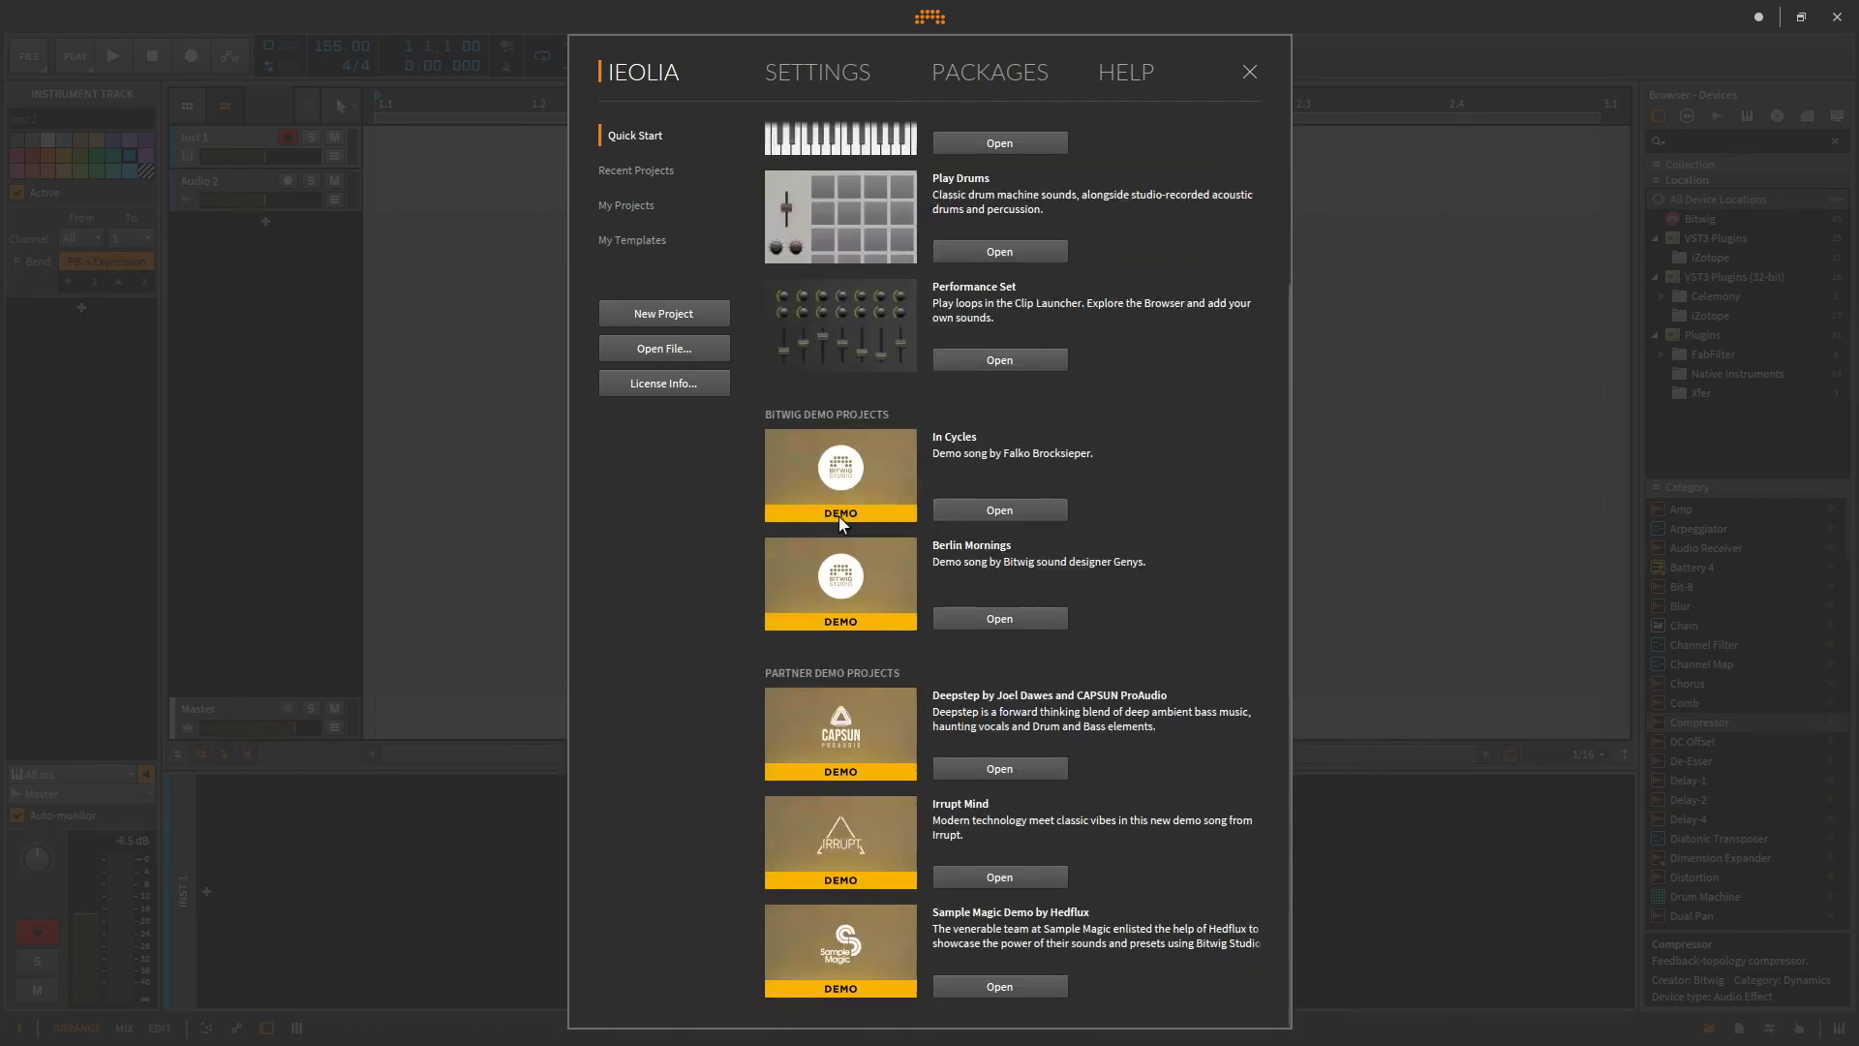
scroll(1028, 420, "up", 3)
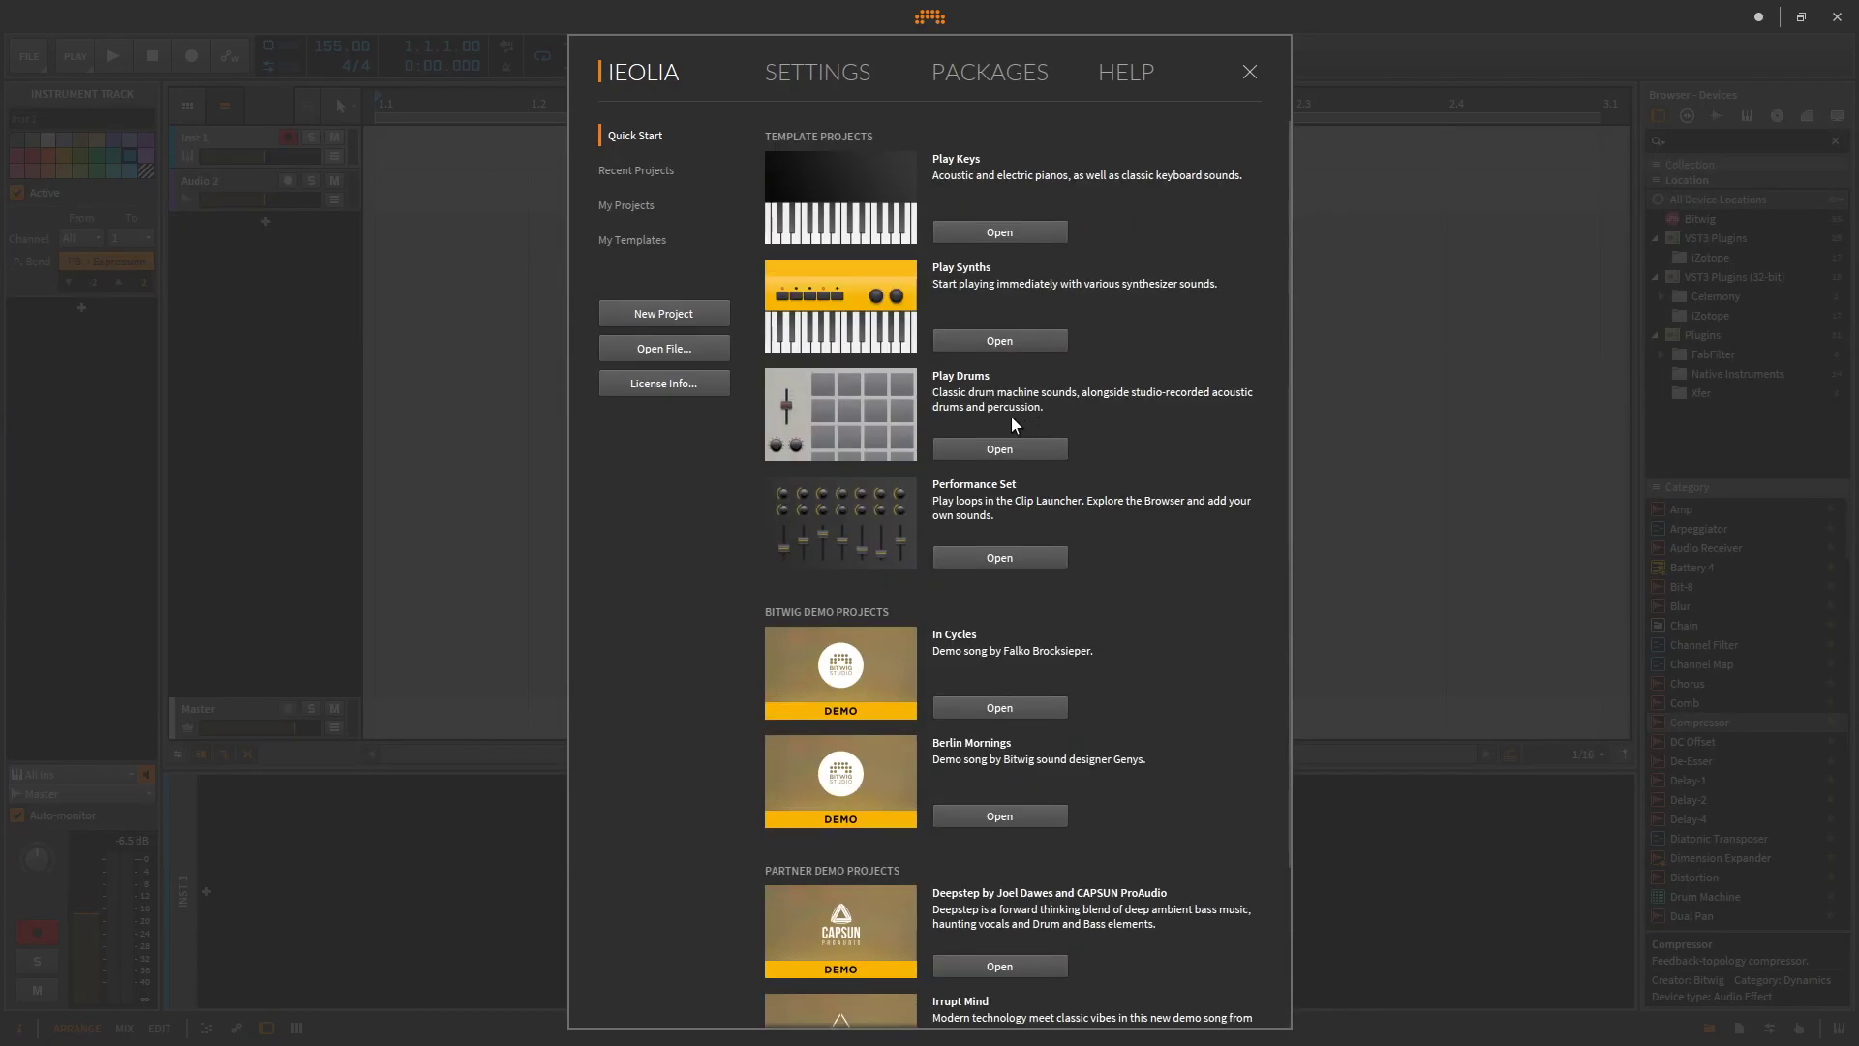
scroll(797, 654, "down", 3)
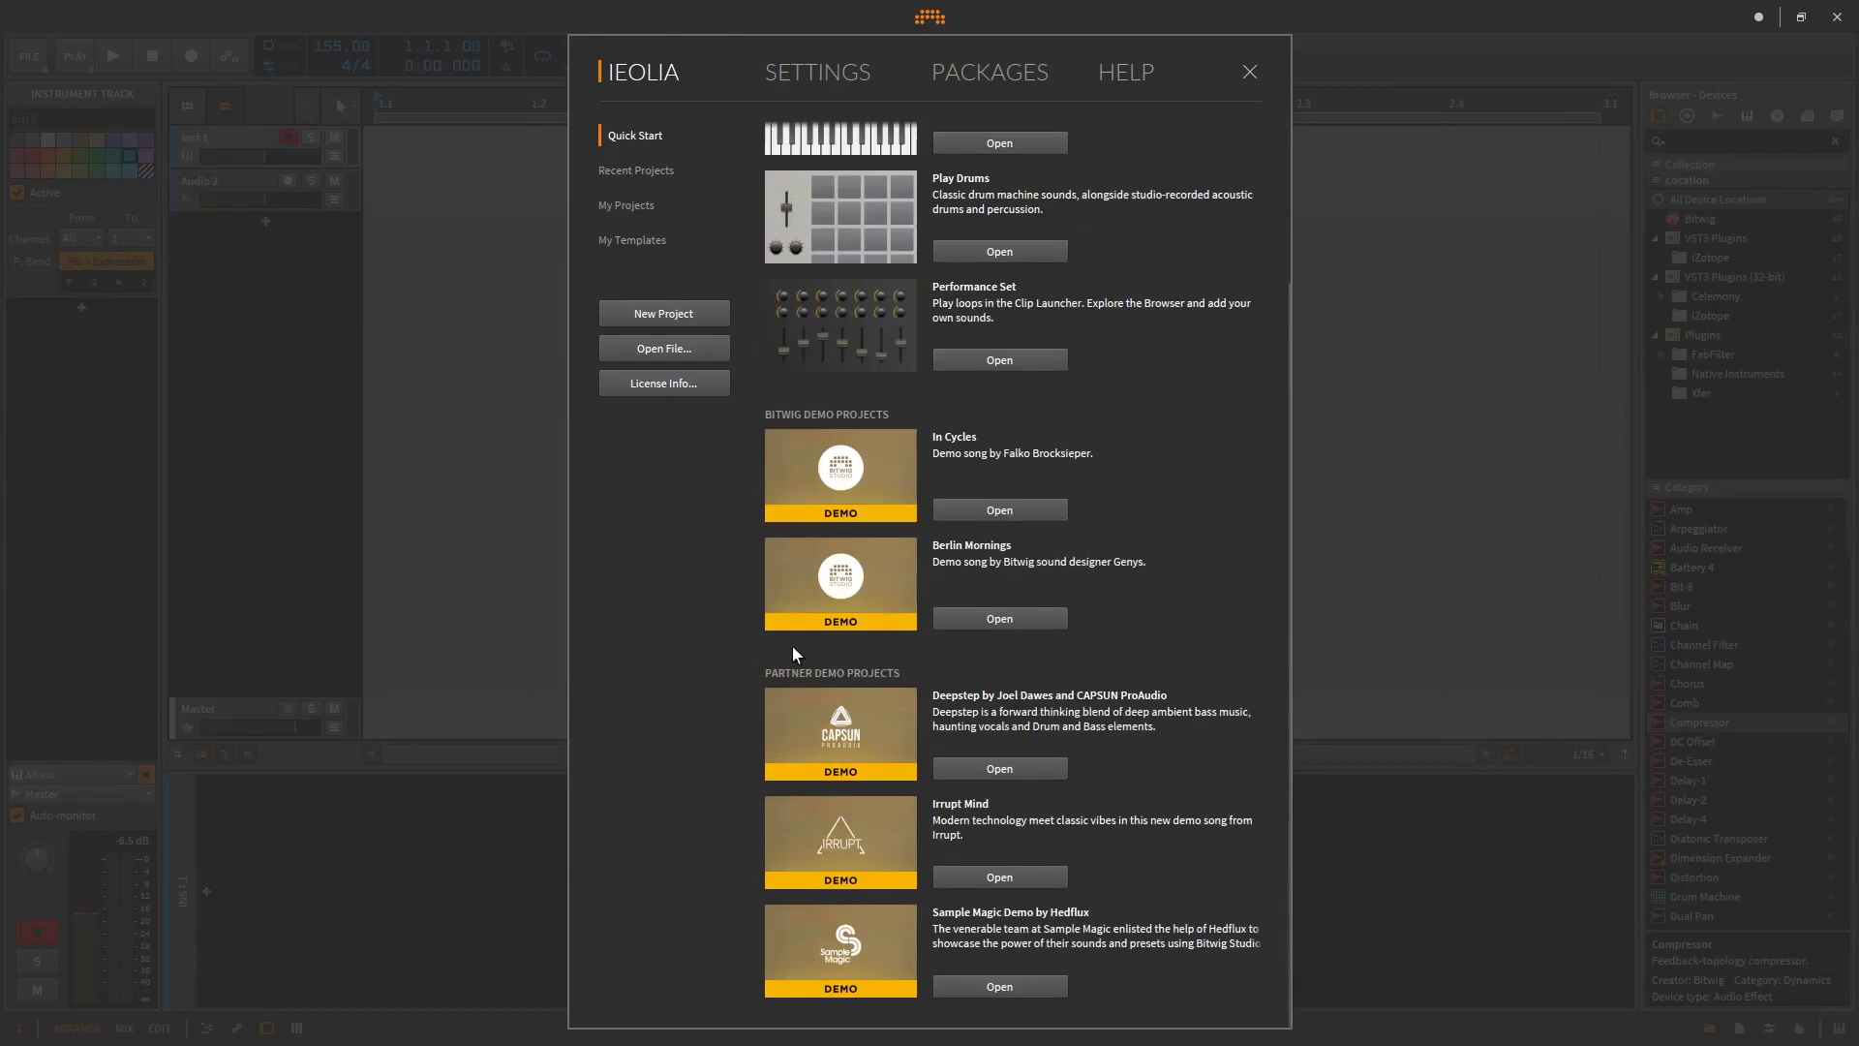
scroll(815, 660, "up", 3)
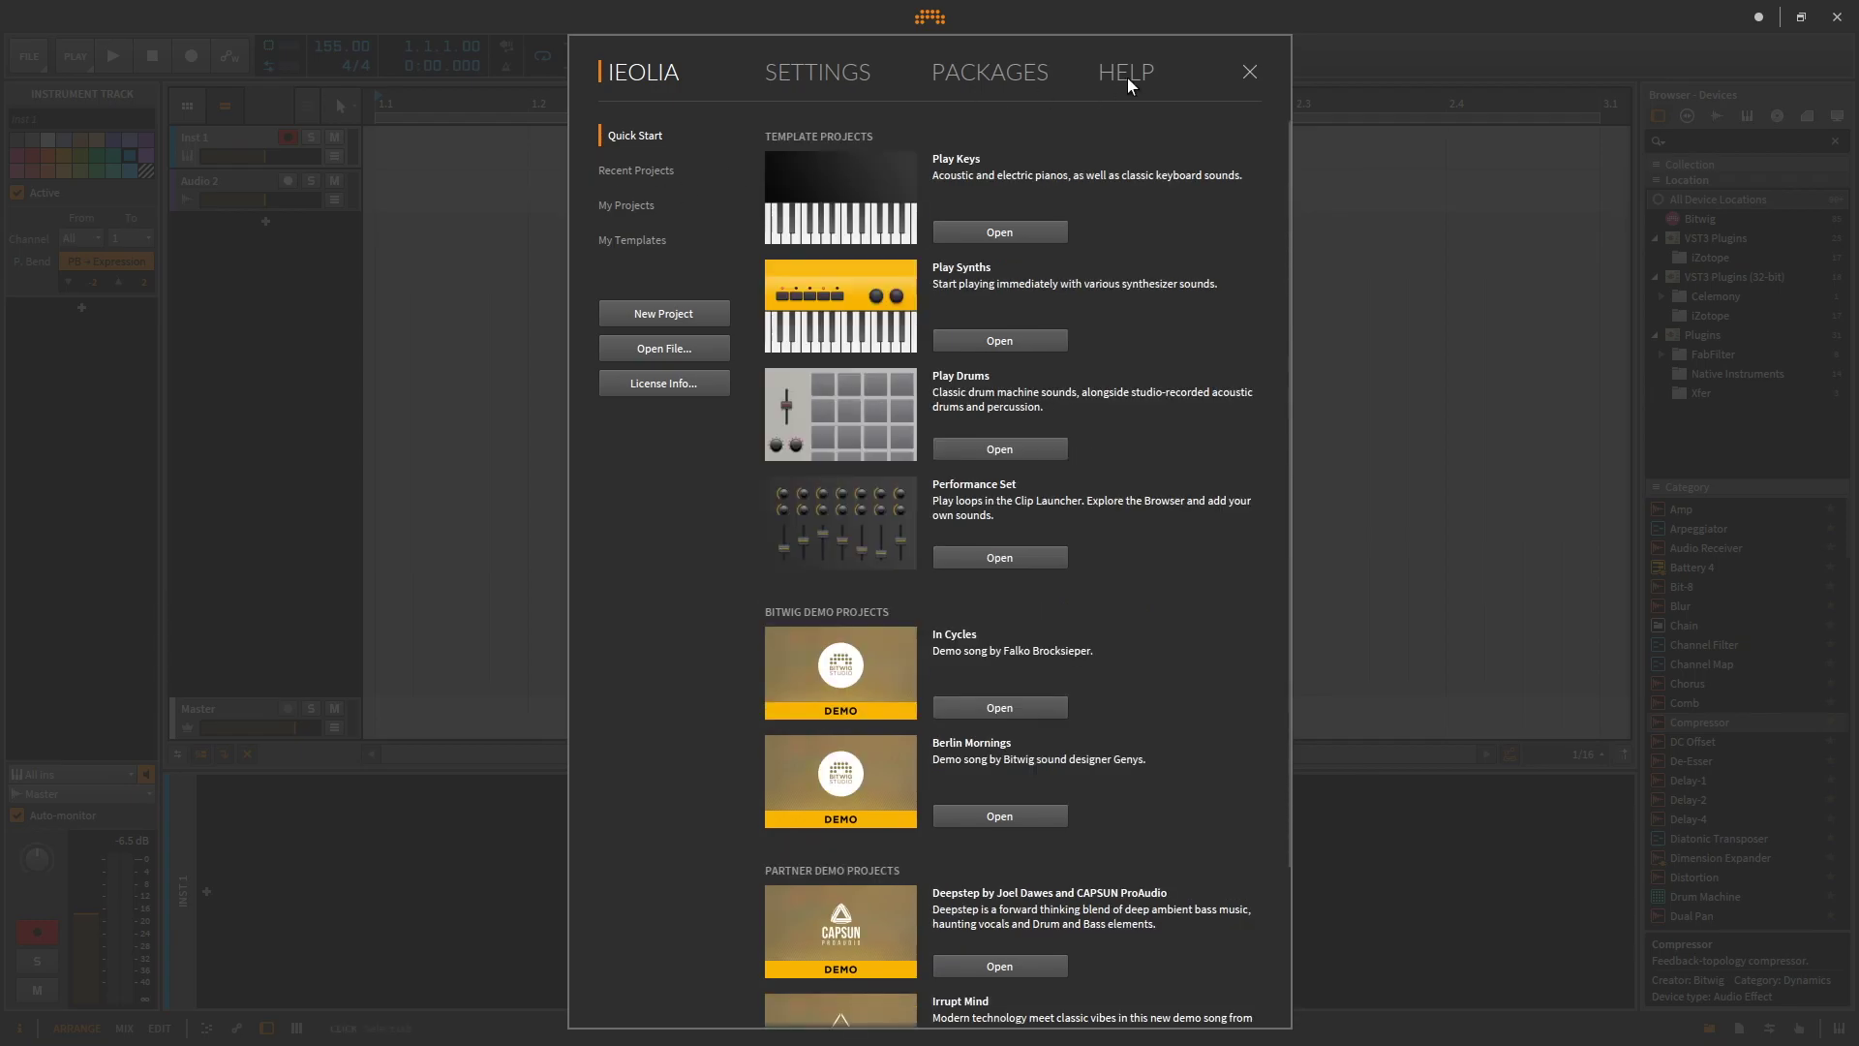
Step: Open the User Interface settings and view the available display profiles without changing the current one
left_click(803, 86)
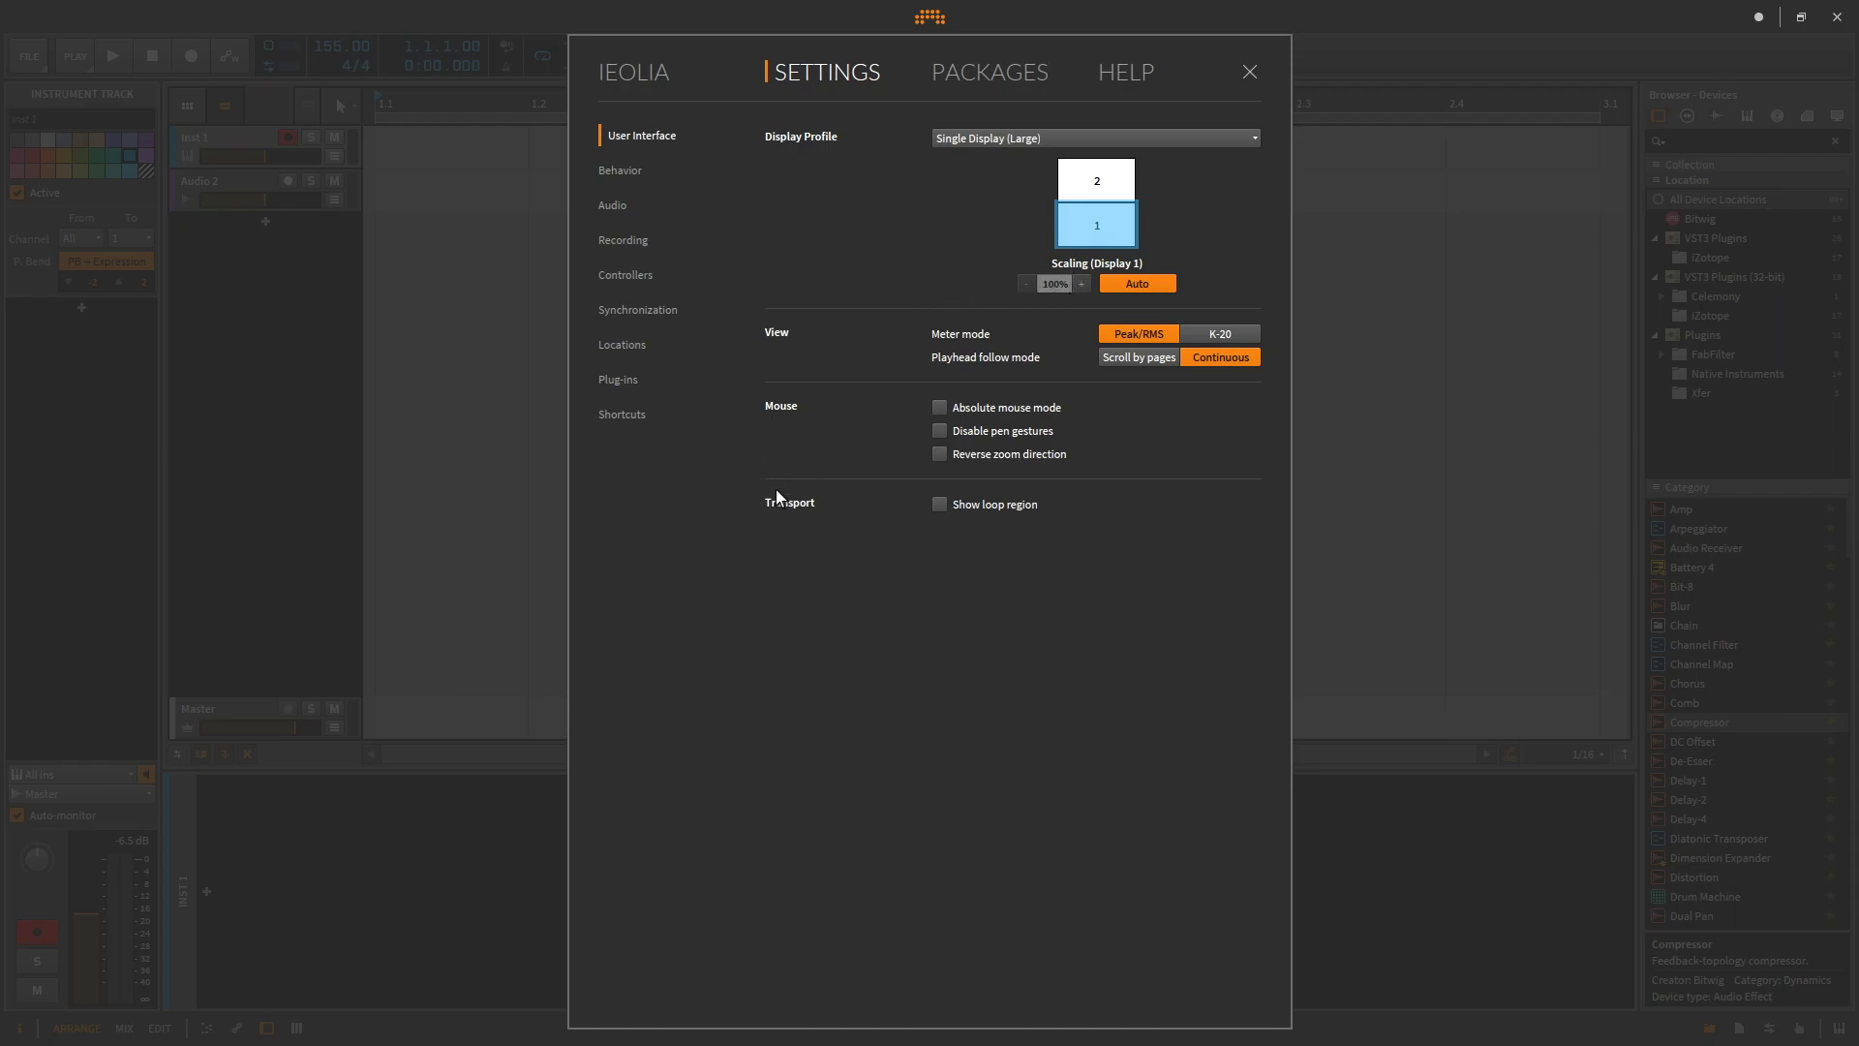
left_click(992, 138)
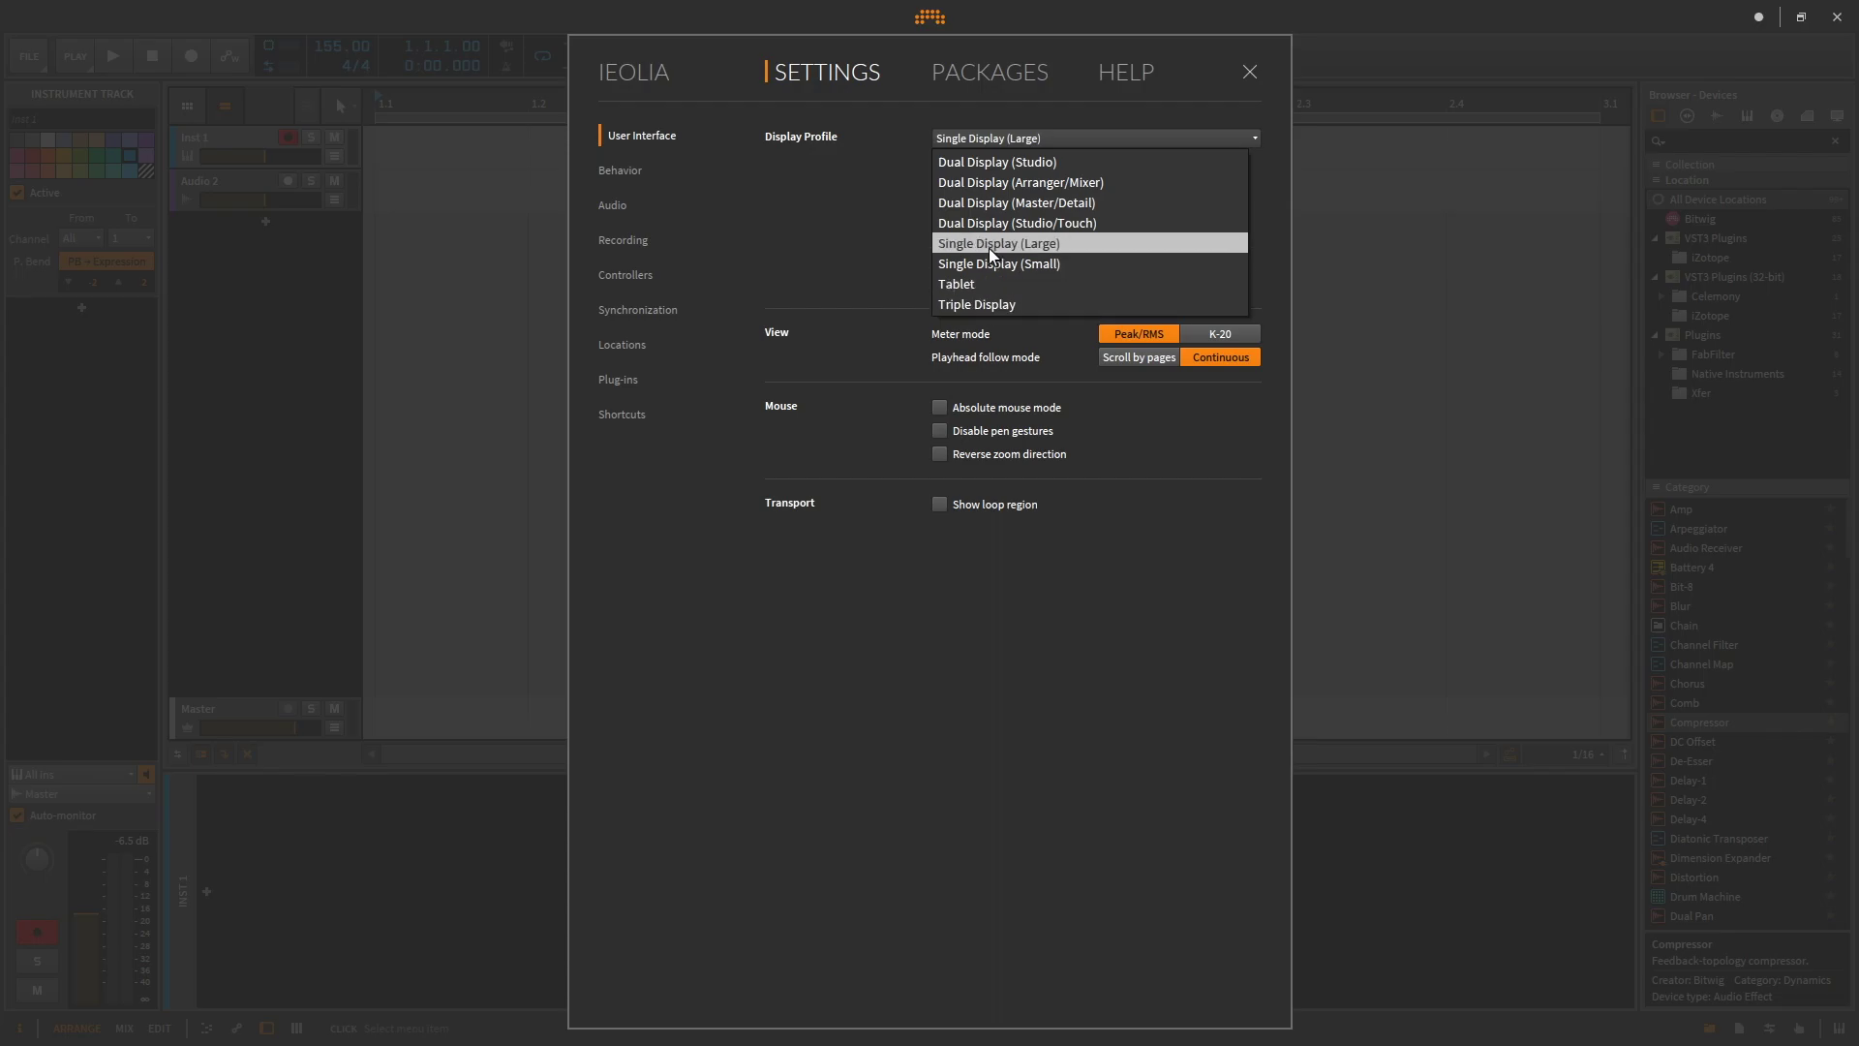
left_click(647, 196)
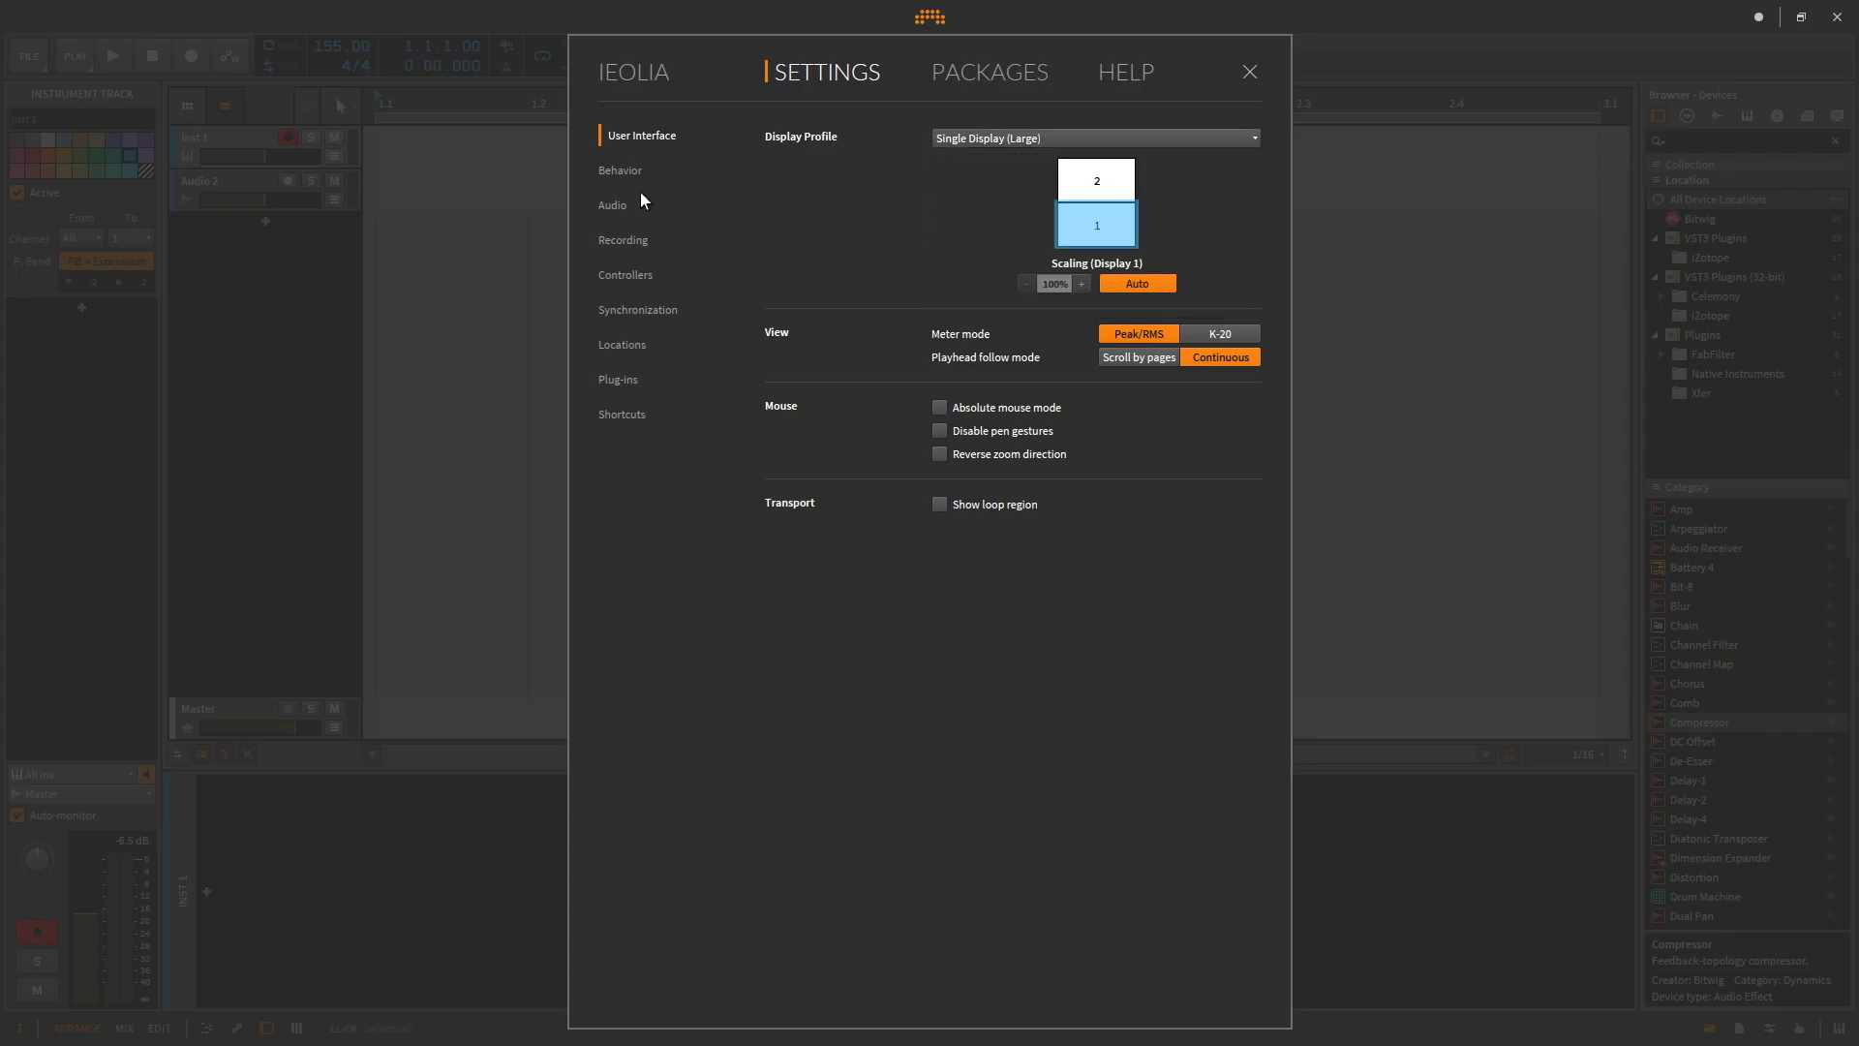
Step: Review the Behavior, Audio and Recording pages of the settings
left_click(682, 171)
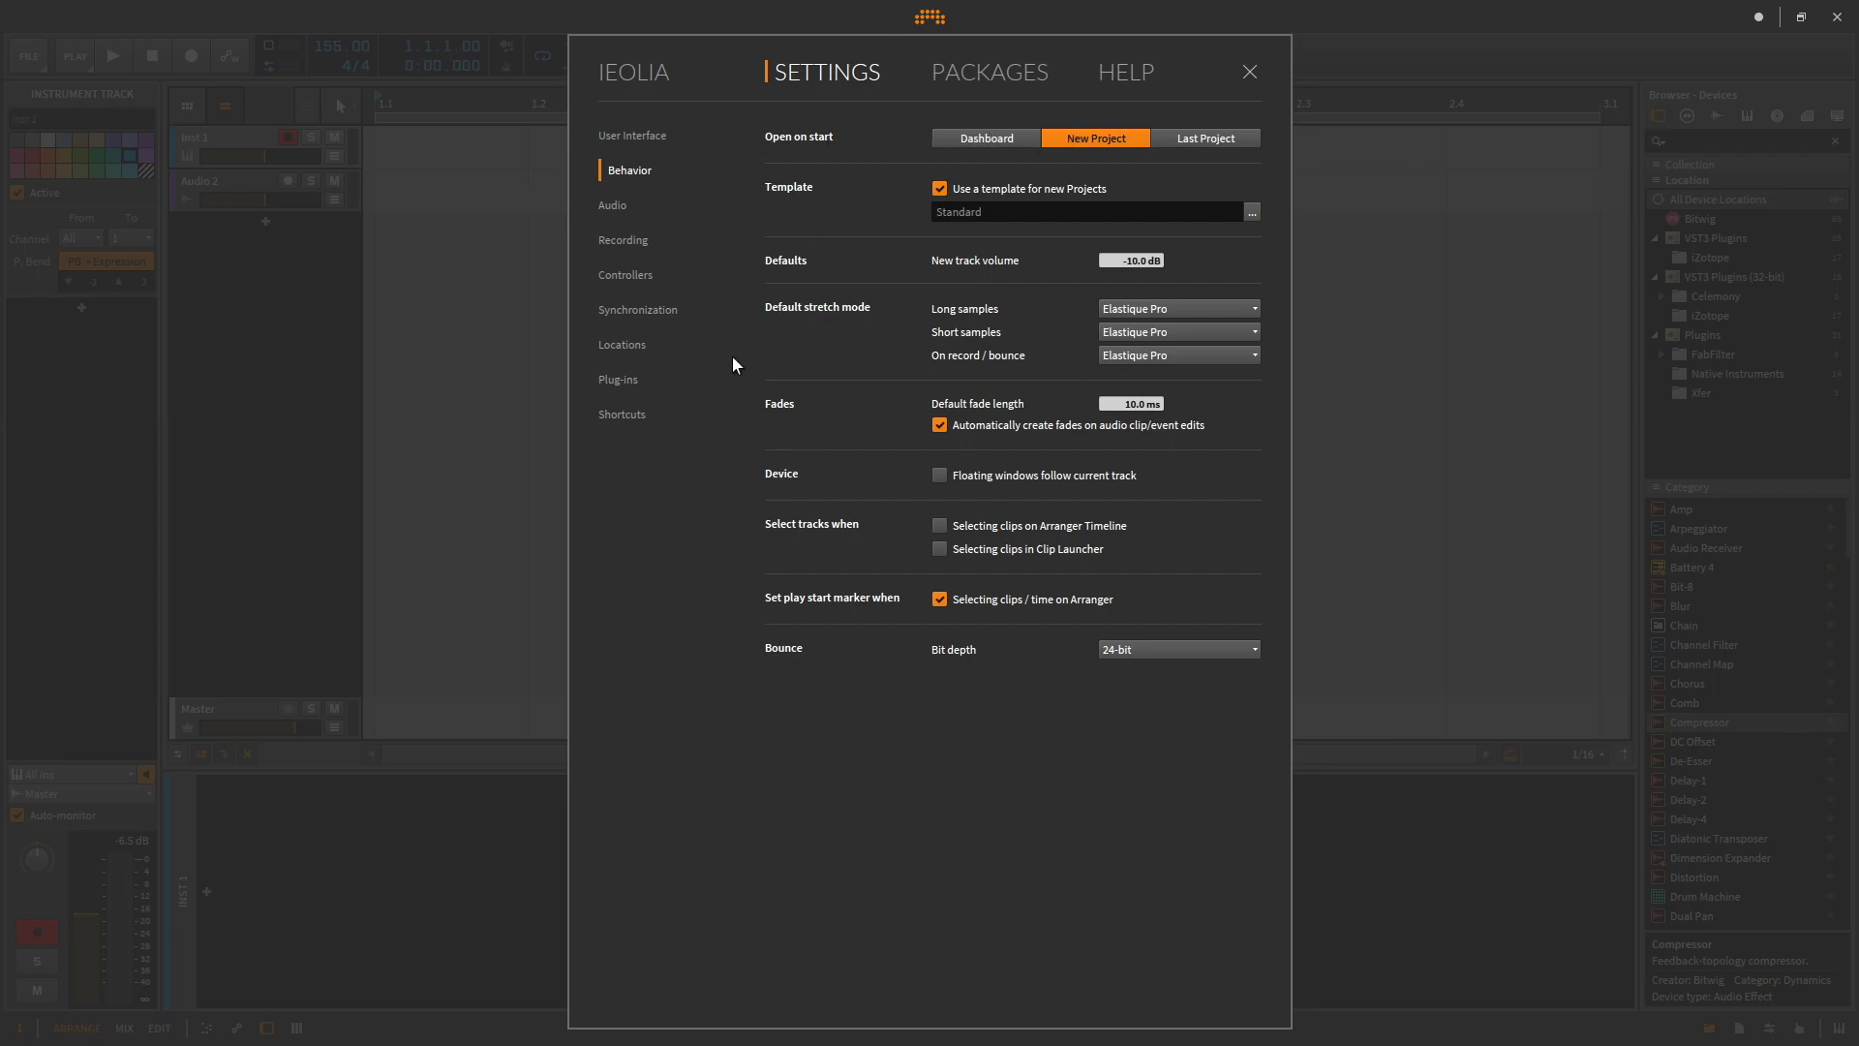
left_click(603, 207)
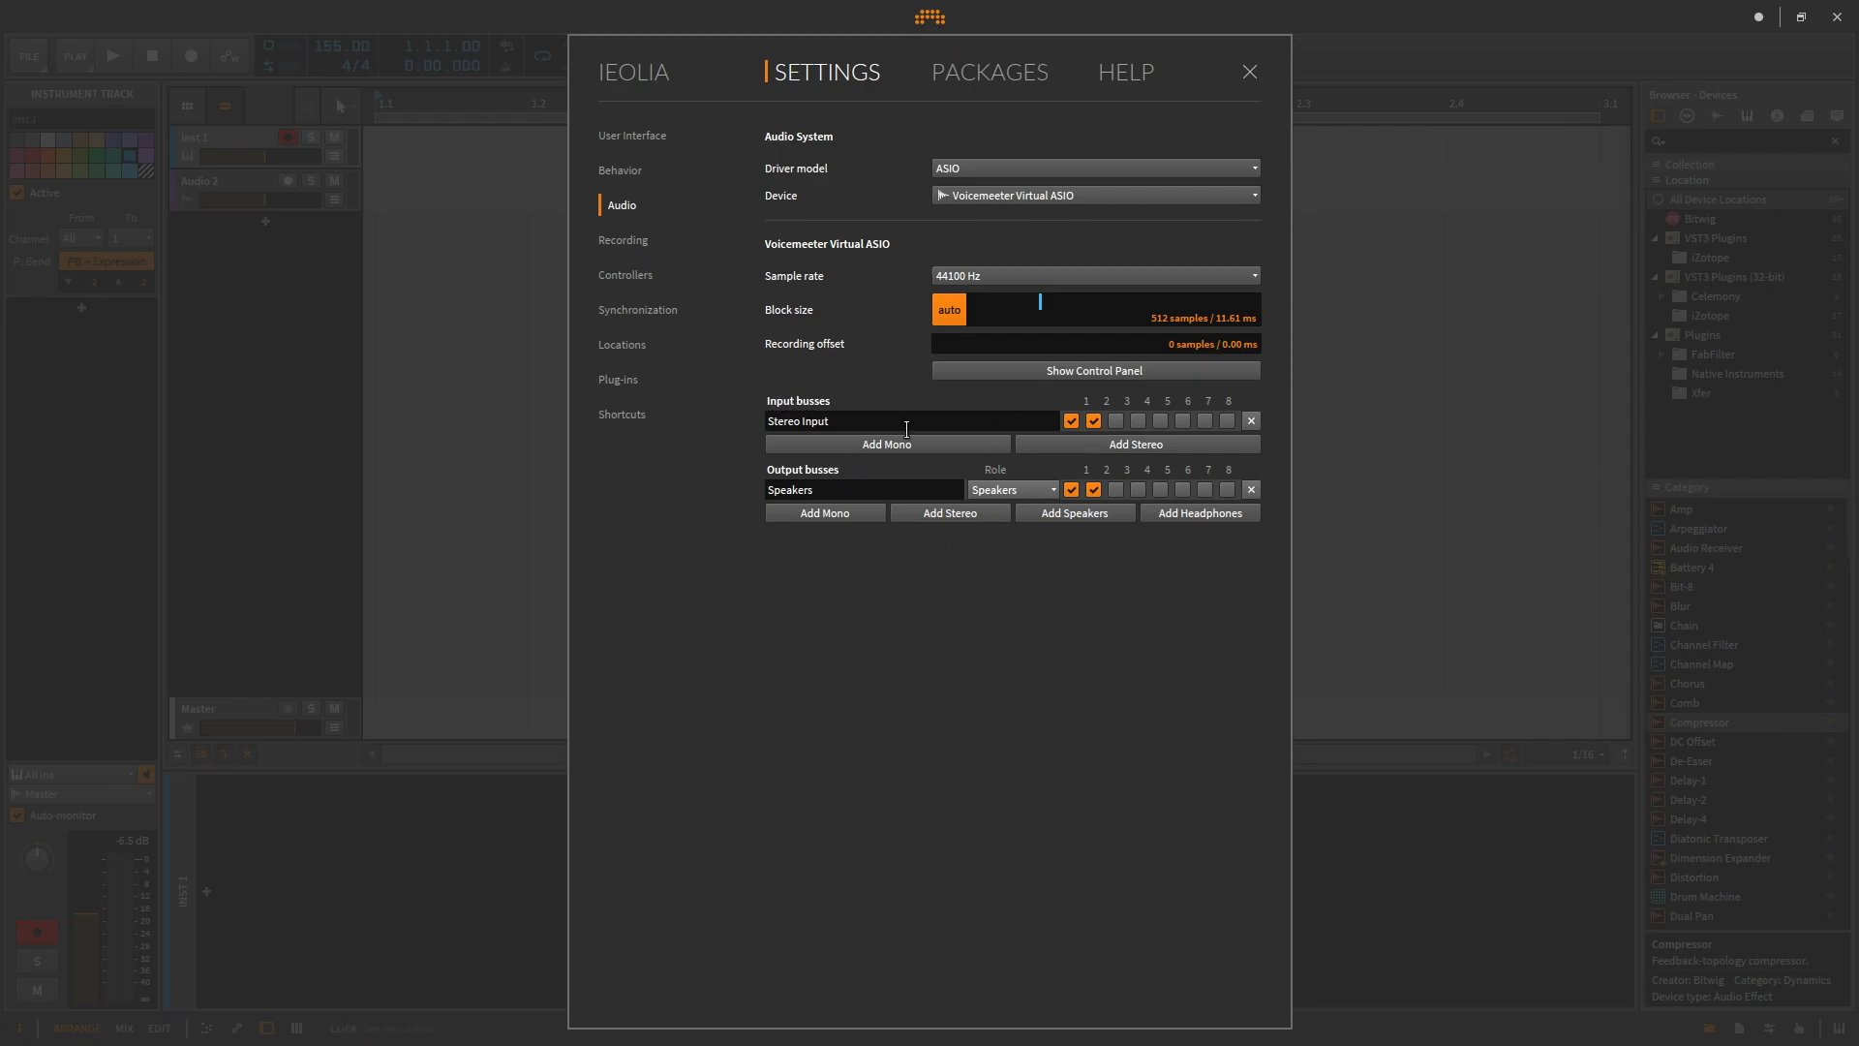
left_click(624, 240)
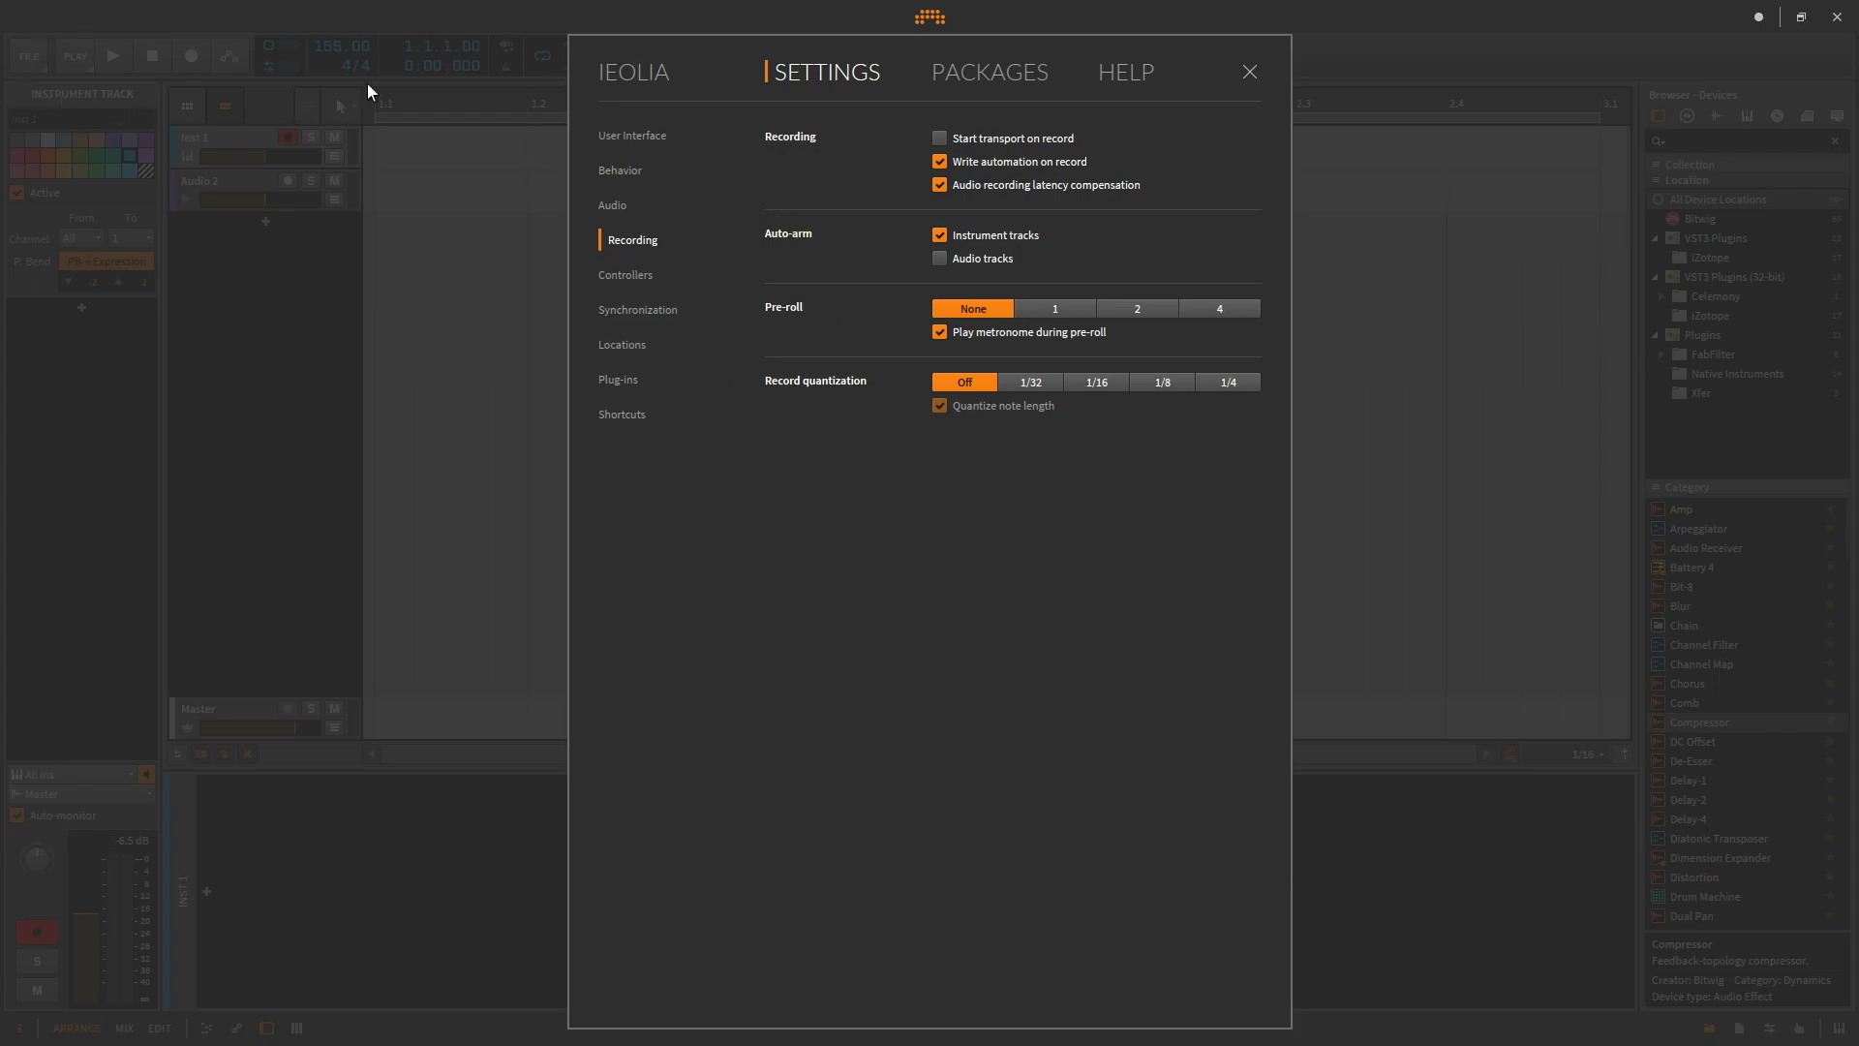
Step: Review the Controllers settings, including the MIDI keyboard's input port choices, and the Synchronization and Locations settings
left_click(636, 269)
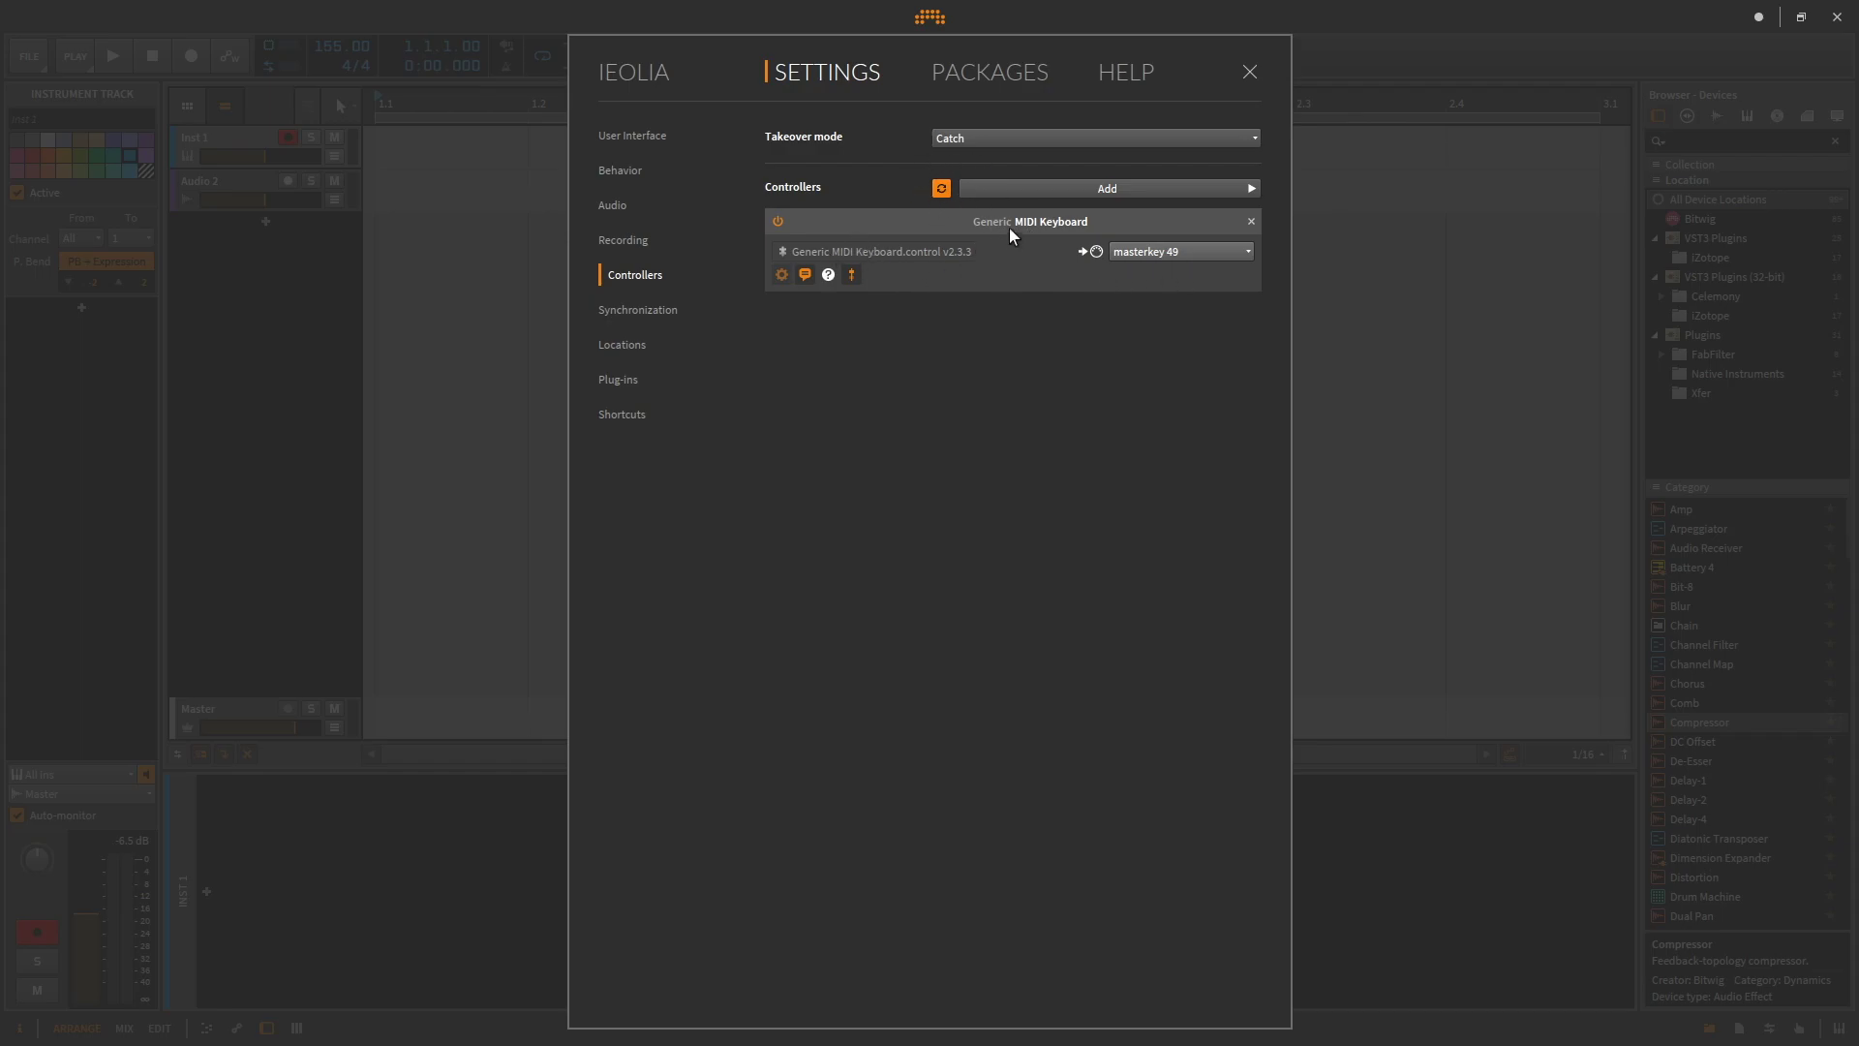
left_click(1133, 257)
left_click(1042, 321)
left_click(626, 313)
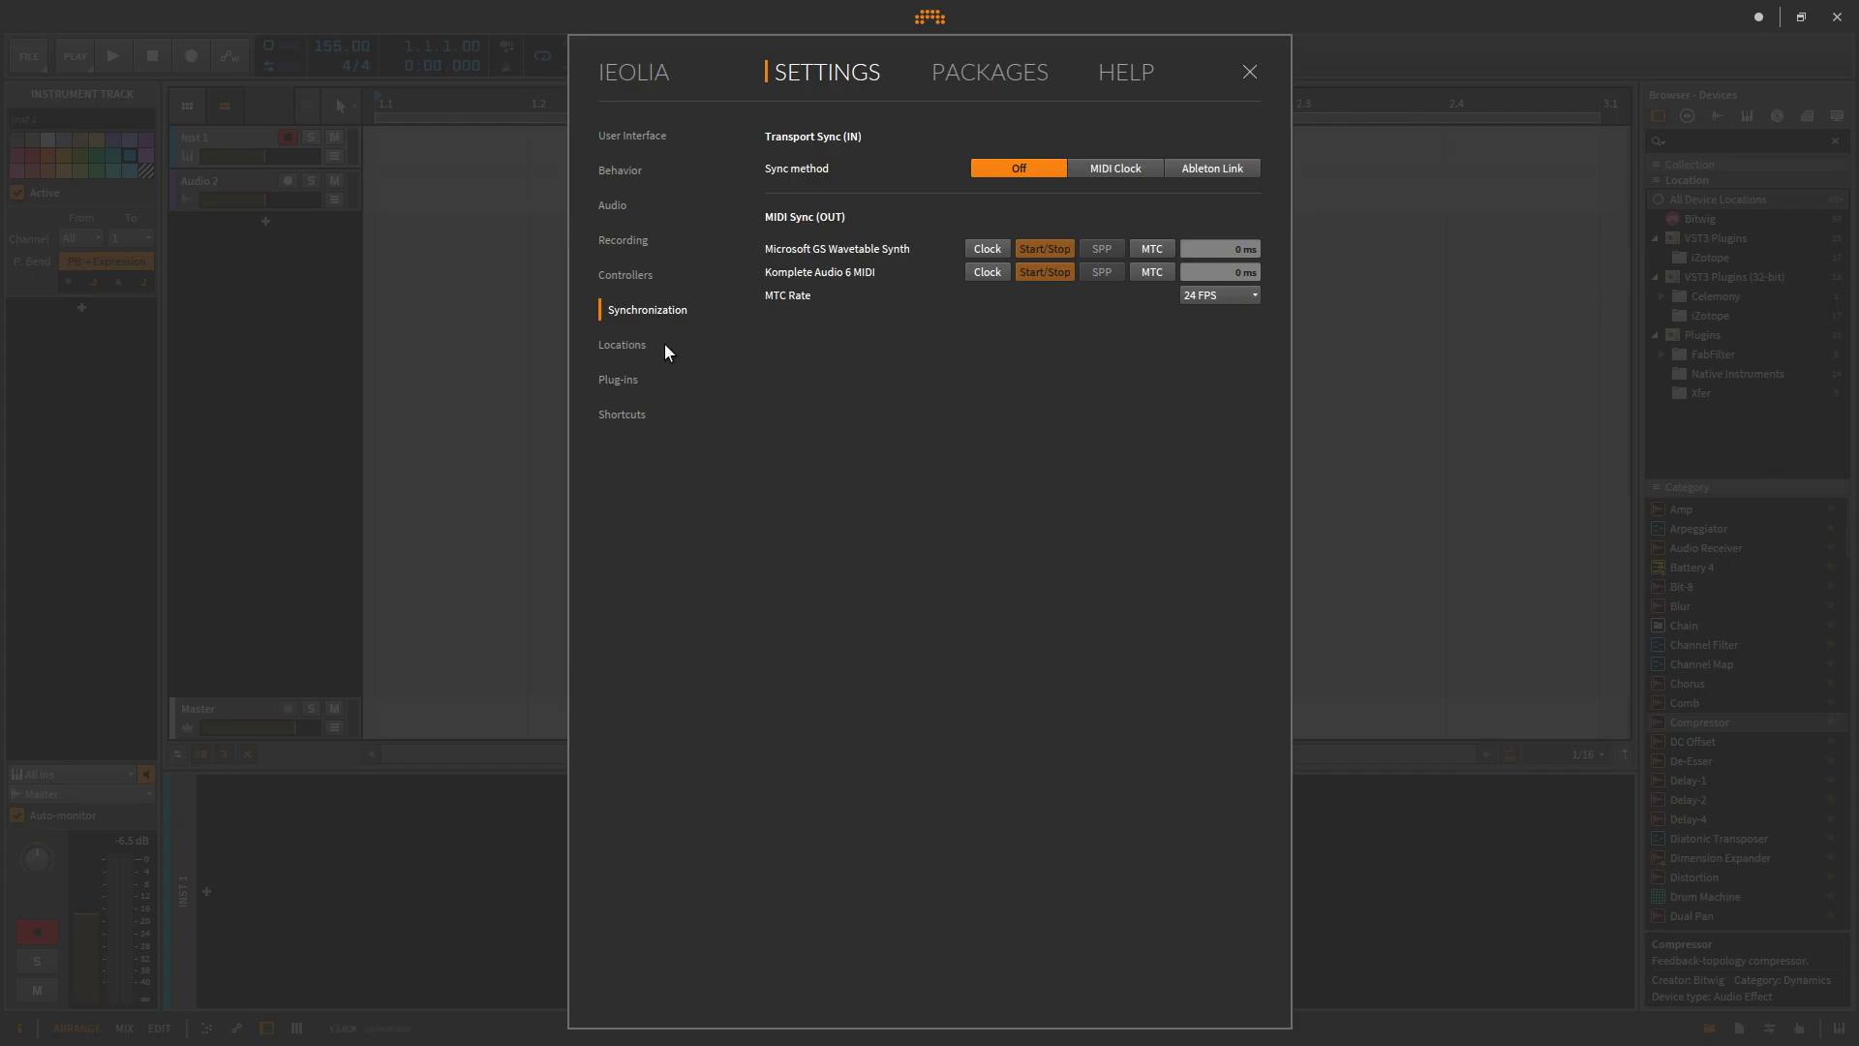
left_click(635, 352)
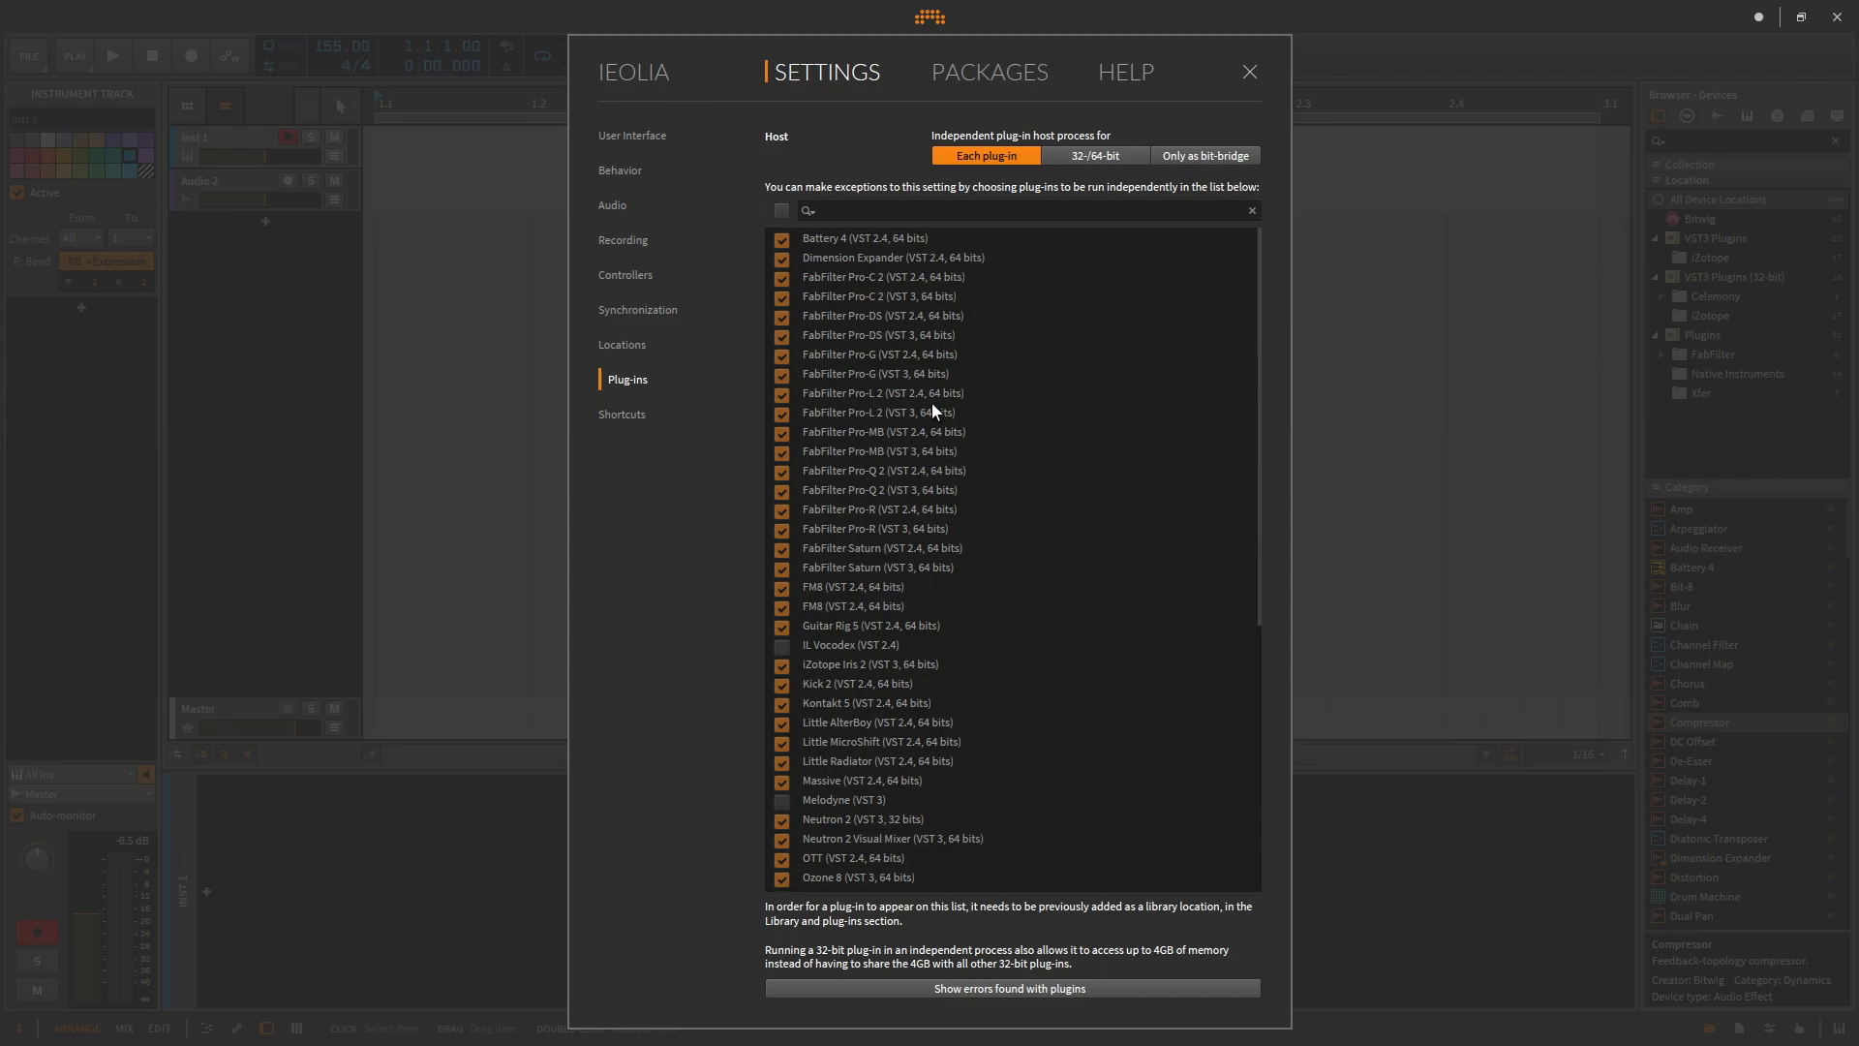
Step: Try the 32-/64-bit plug-in host process mode, restore Each plug-in, and look through the plug-in exceptions list
left_click(1086, 161)
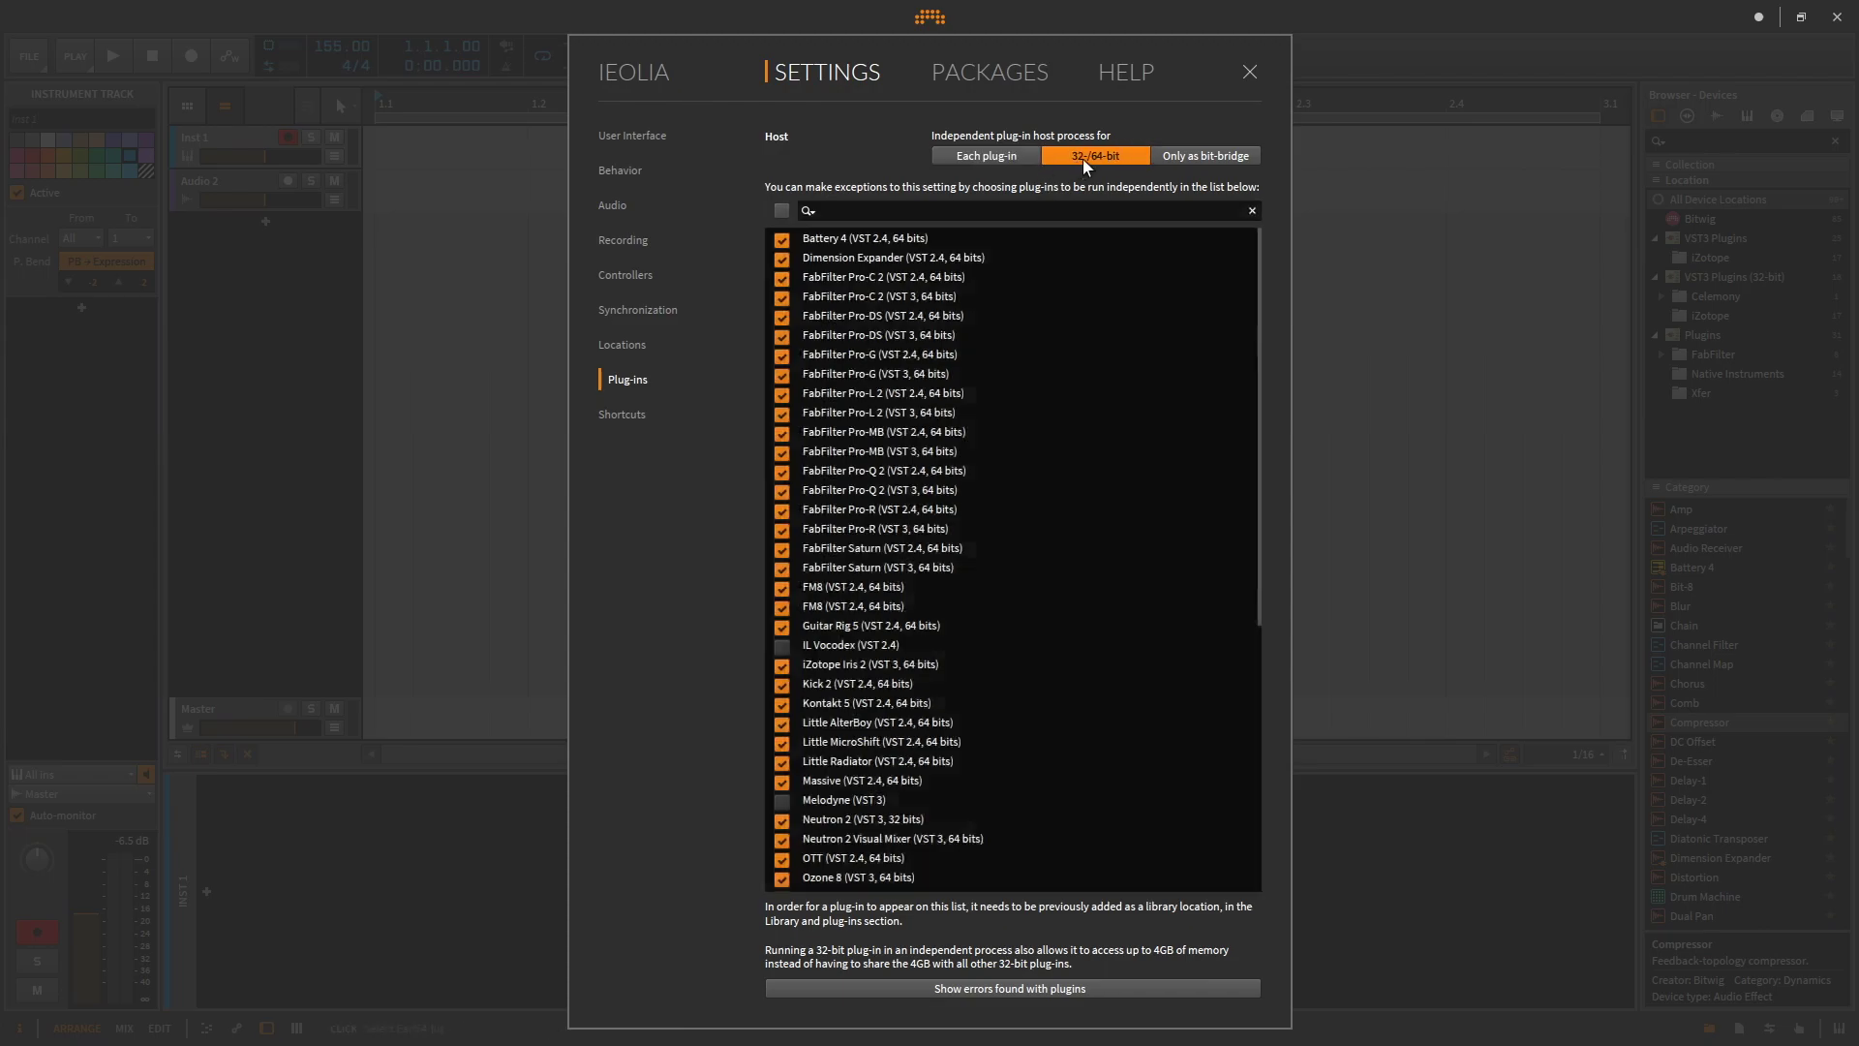
left_click(972, 156)
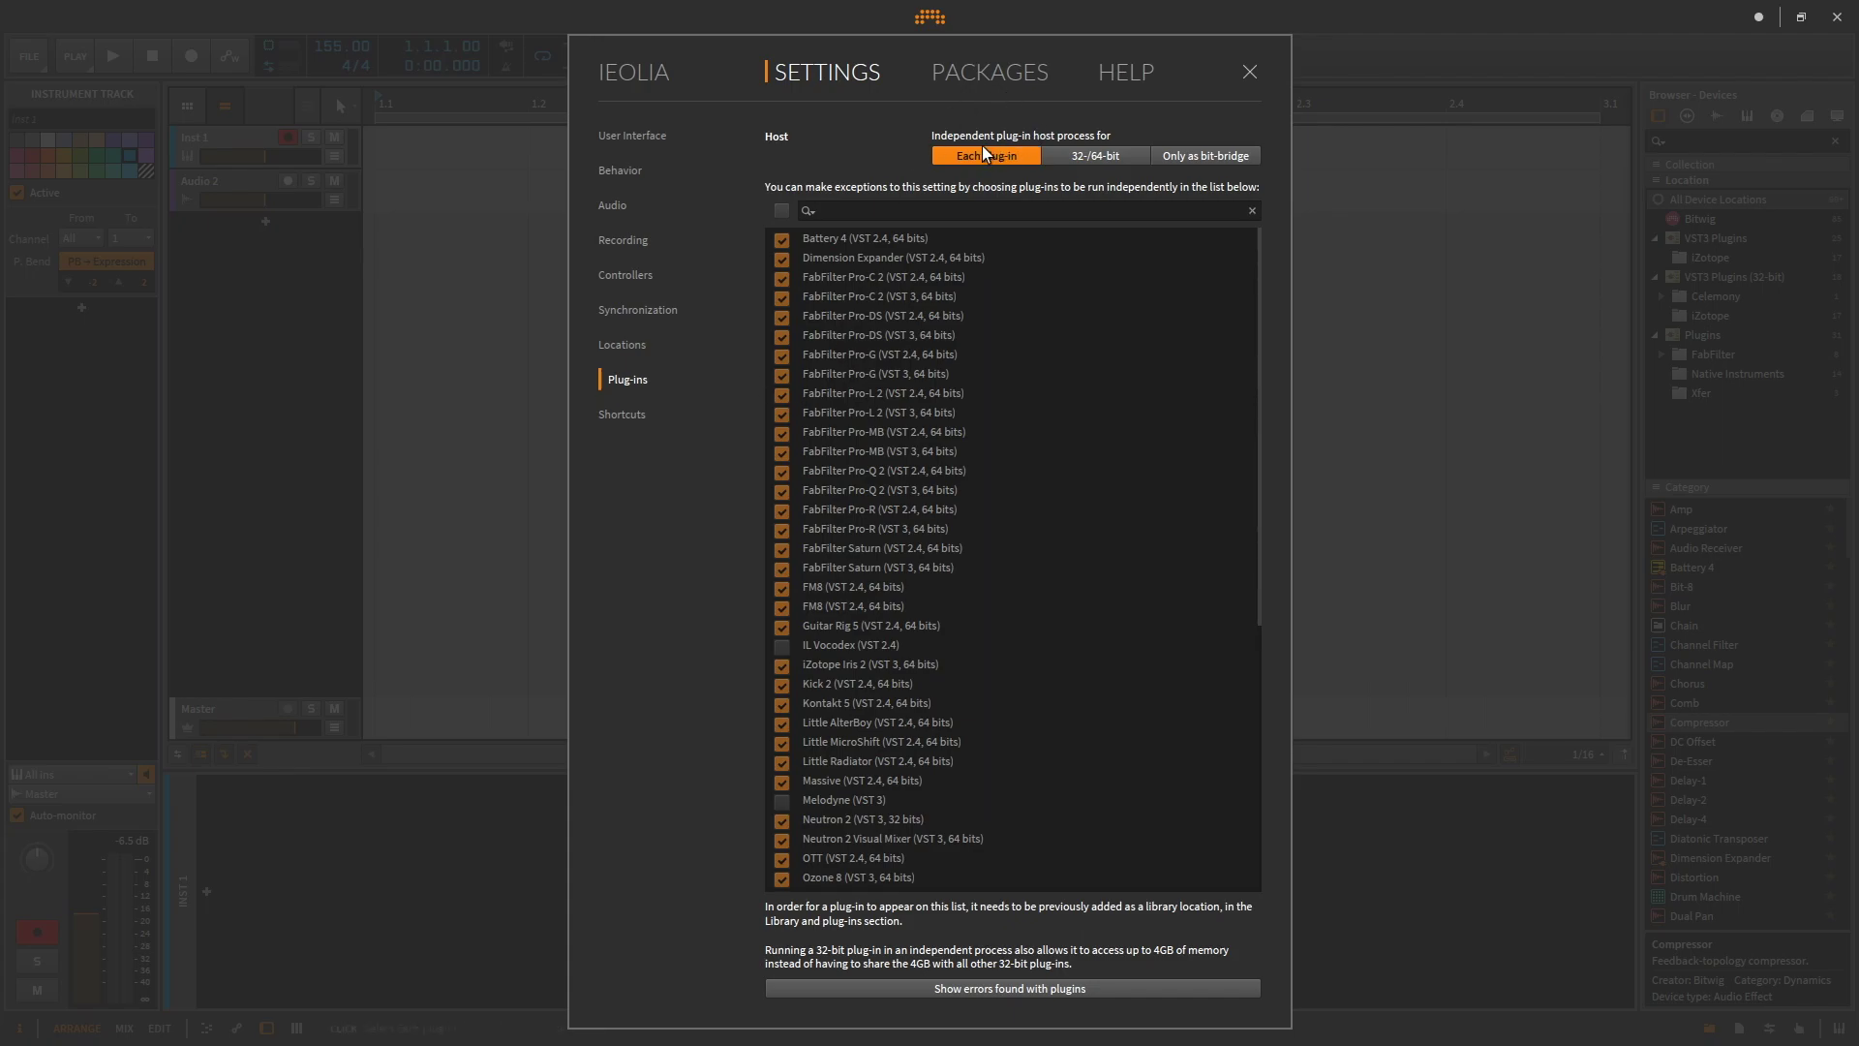
scroll(851, 716, "down", 8)
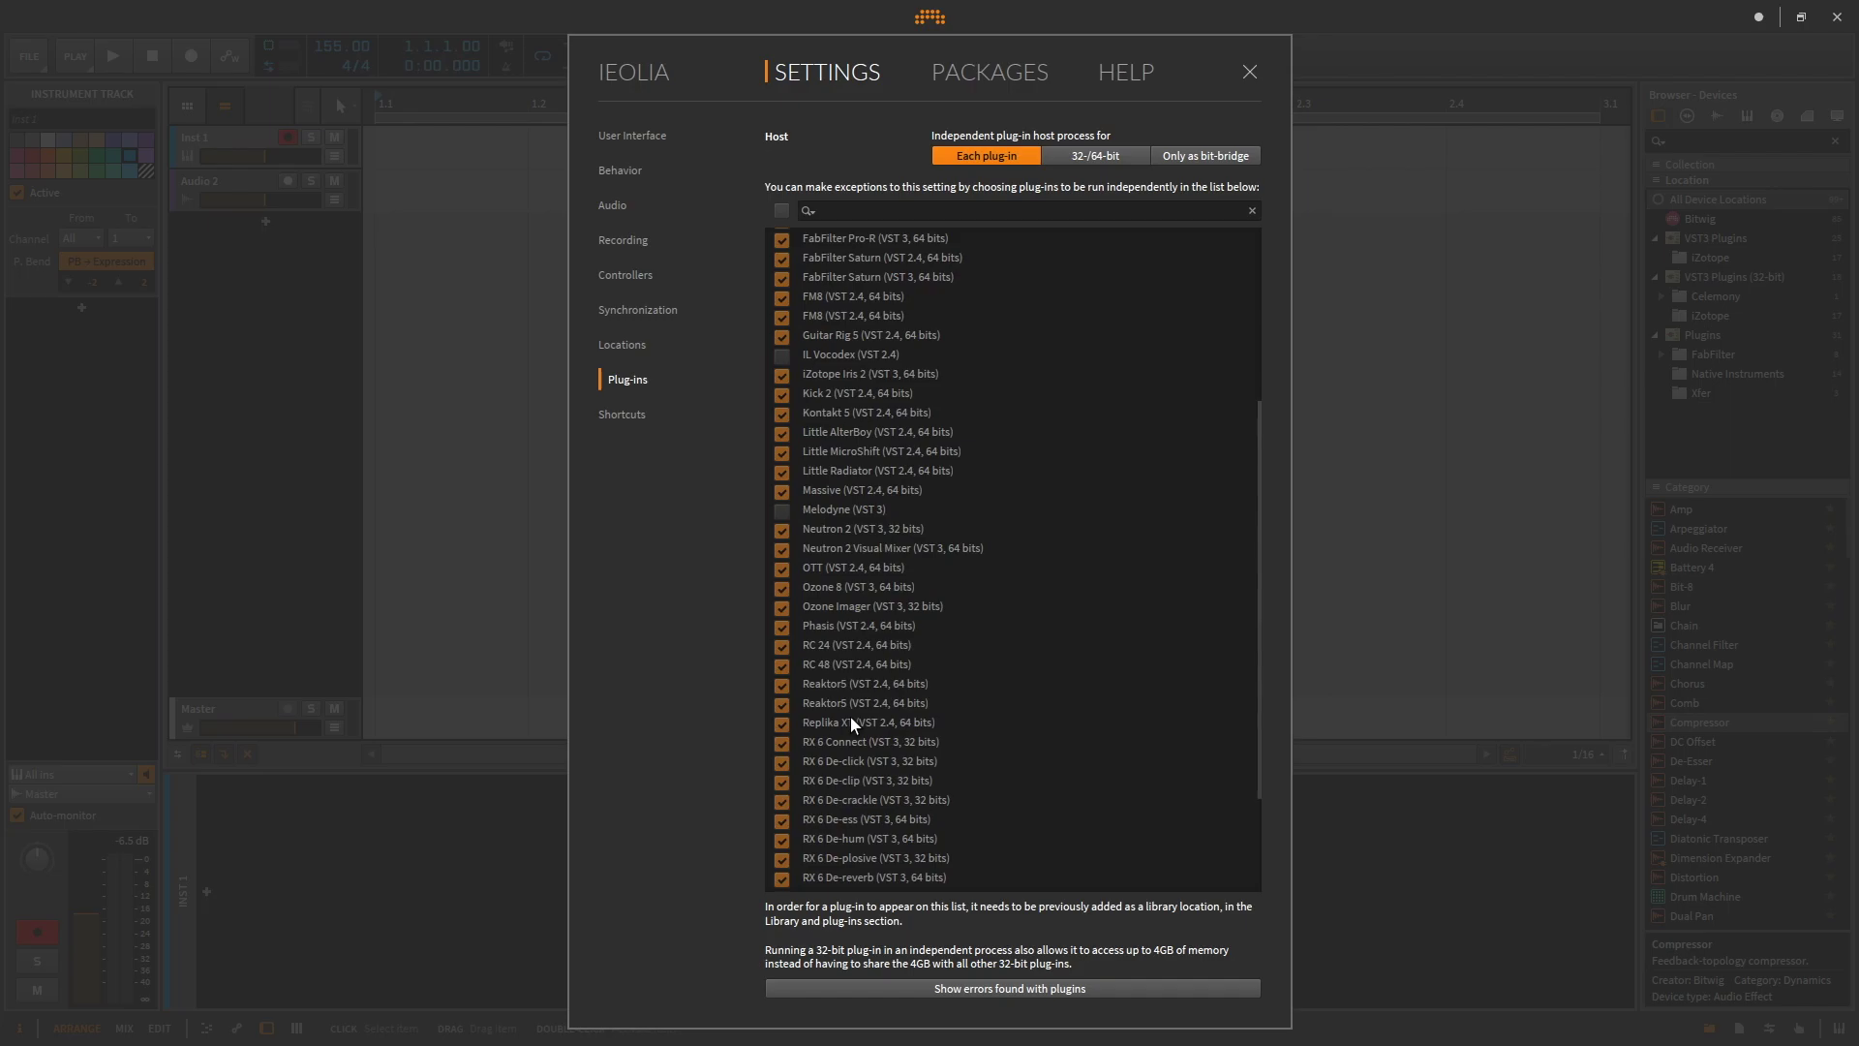
scroll(848, 718, "up", 8)
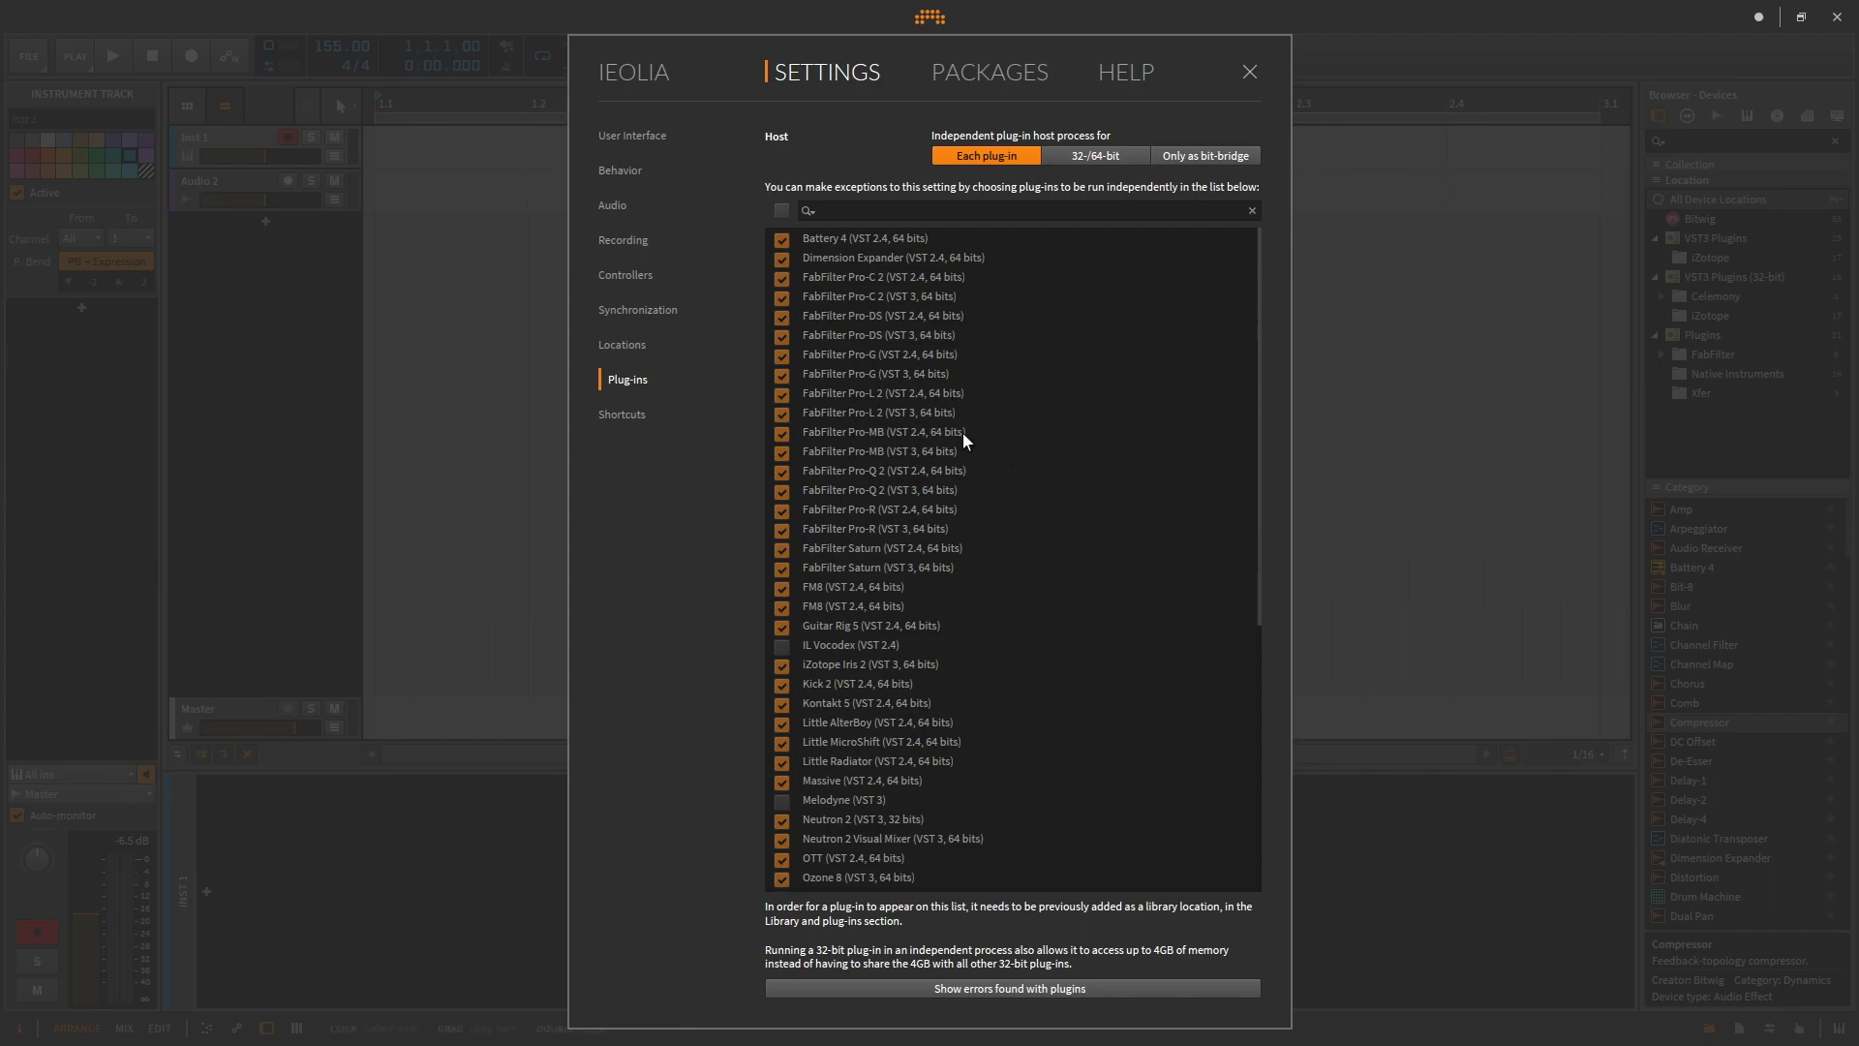
Step: Examine the keyboard shortcut mappings across the General, Project and Clip Launcher actions and return to the start of the list
left_click(611, 421)
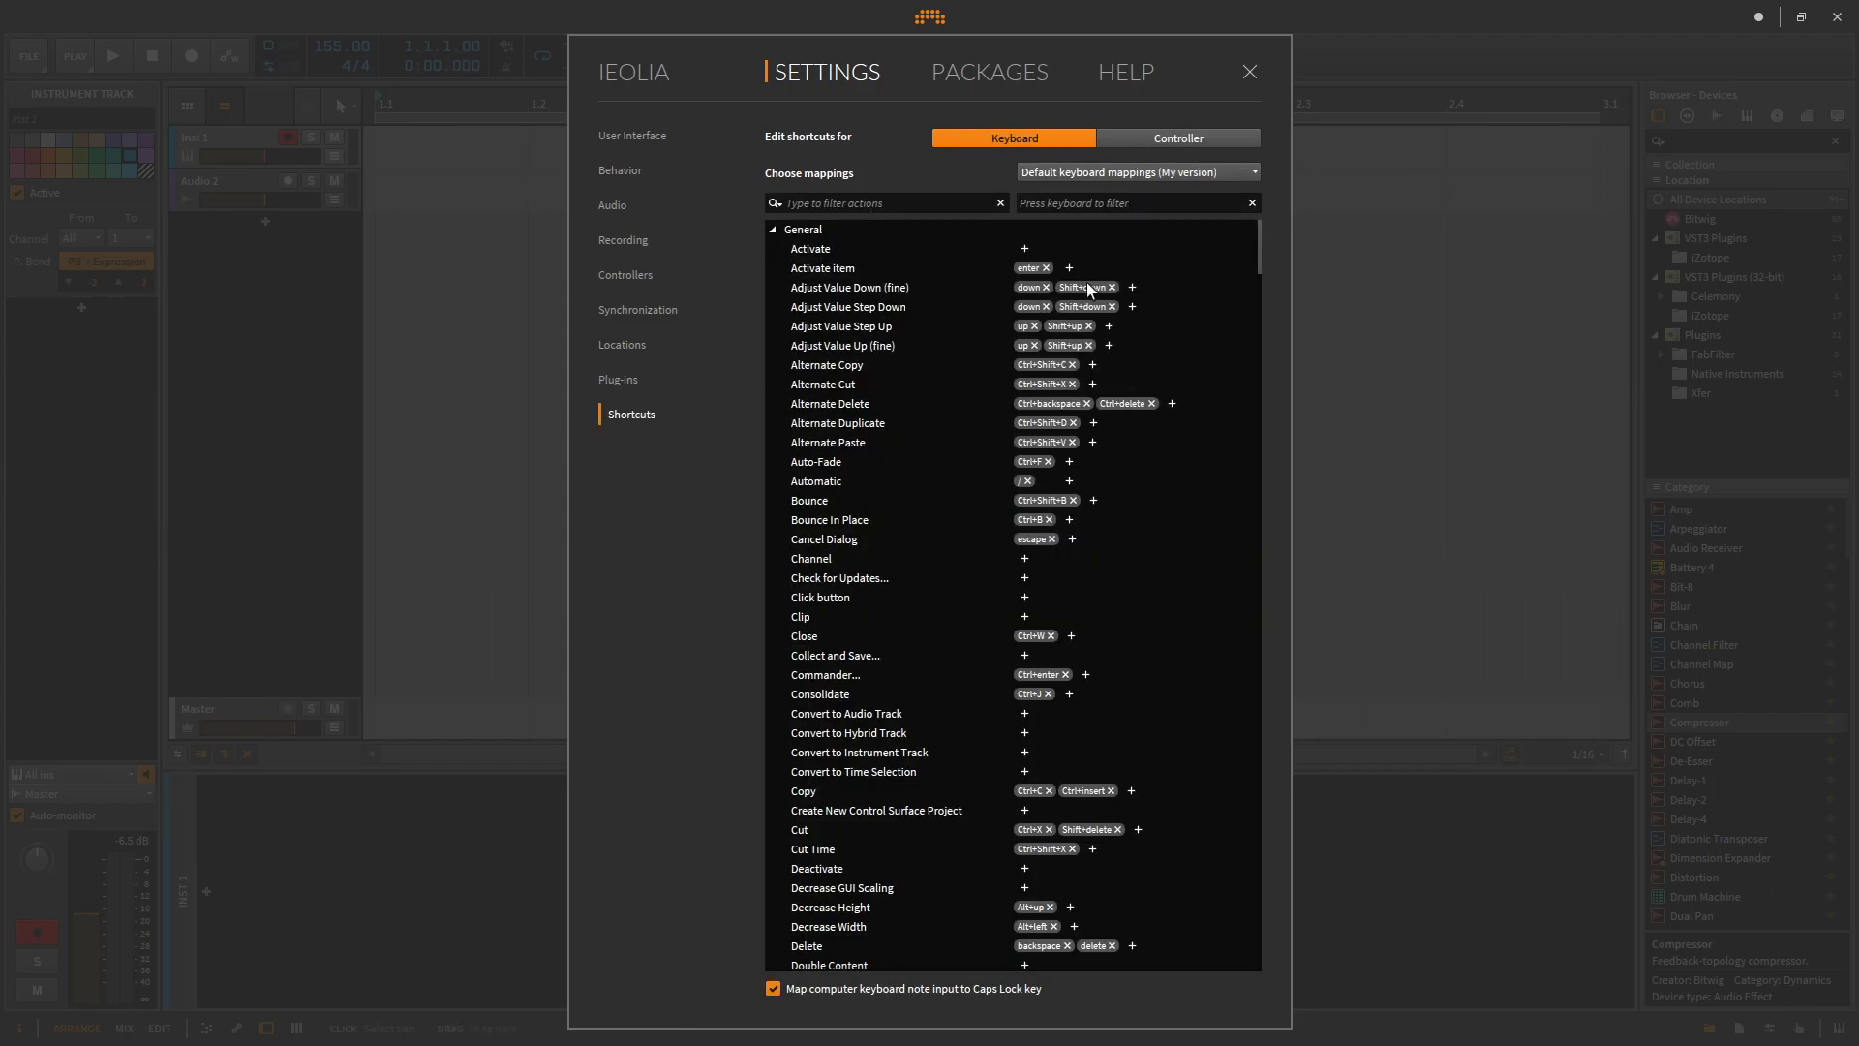
mouse_move(1263, 229)
left_mouse_down()
mouse_move(1265, 739)
mouse_move(1245, 905)
mouse_move(1248, 809)
left_mouse_up()
scroll(853, 662, "up", 15)
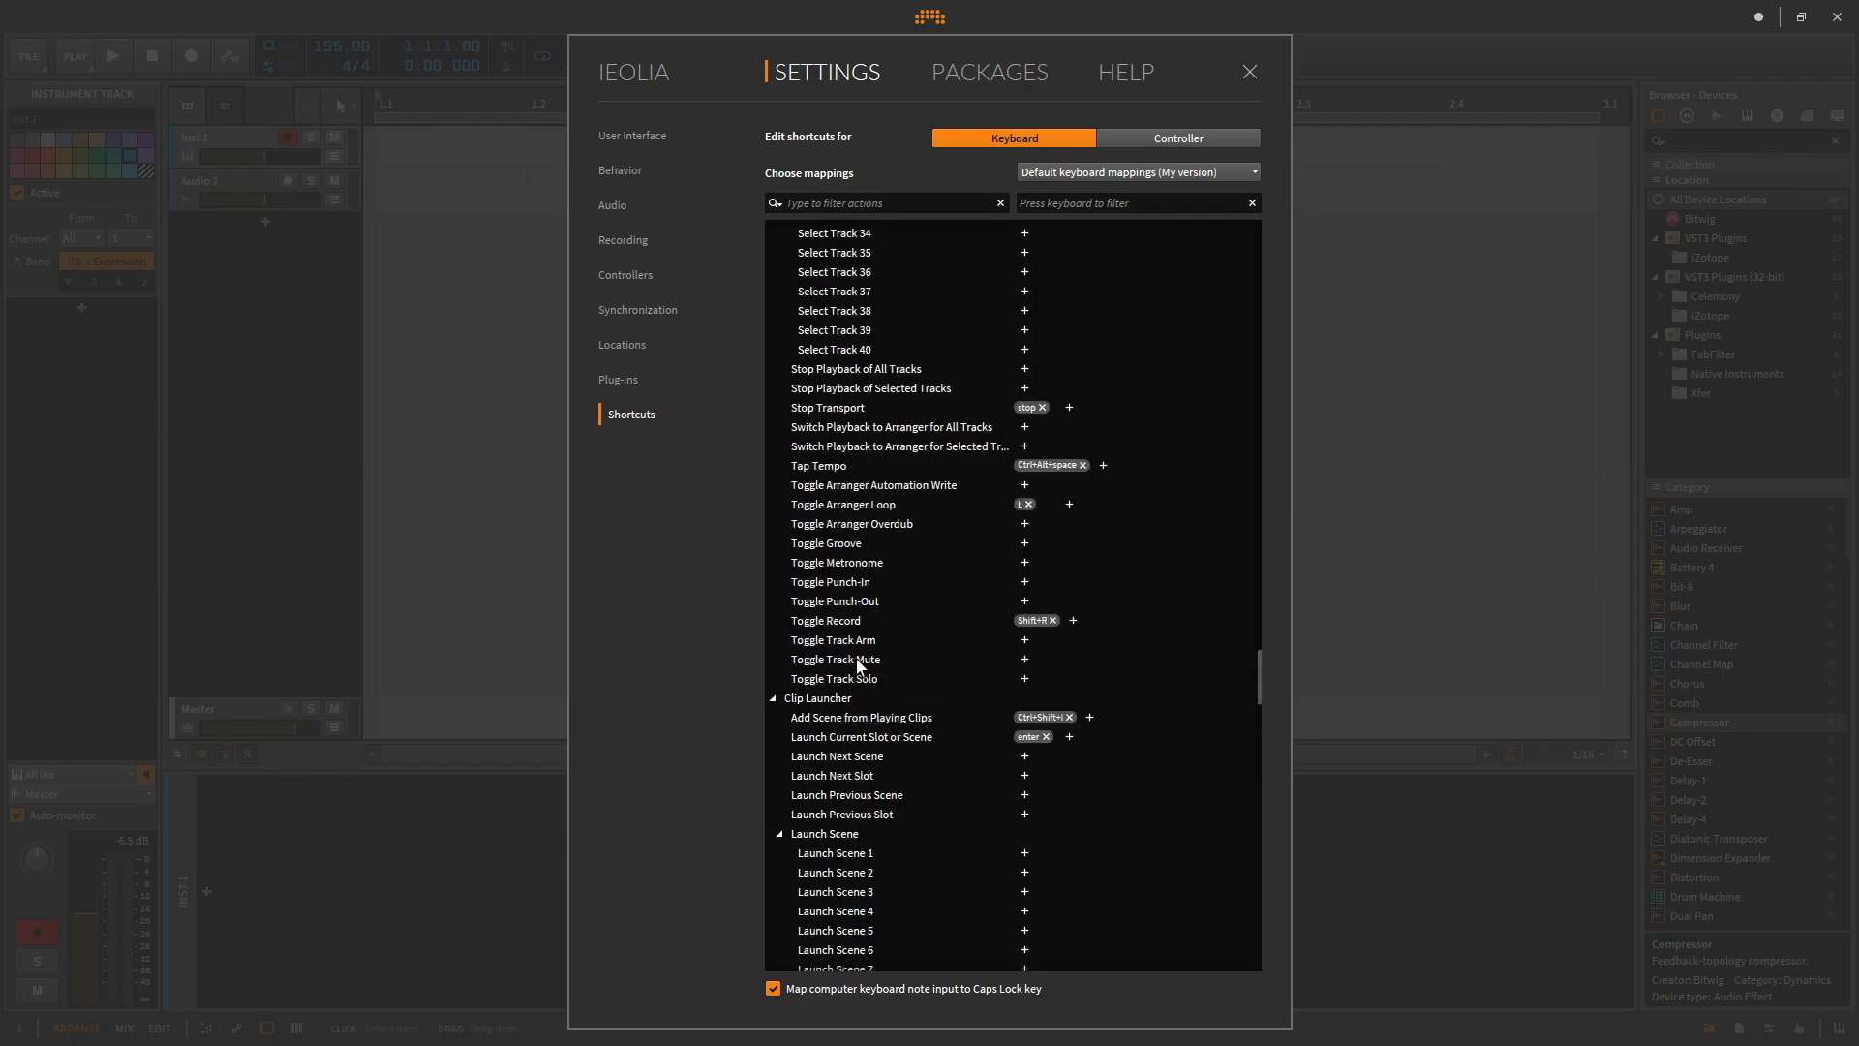
scroll(862, 649, "up", 10)
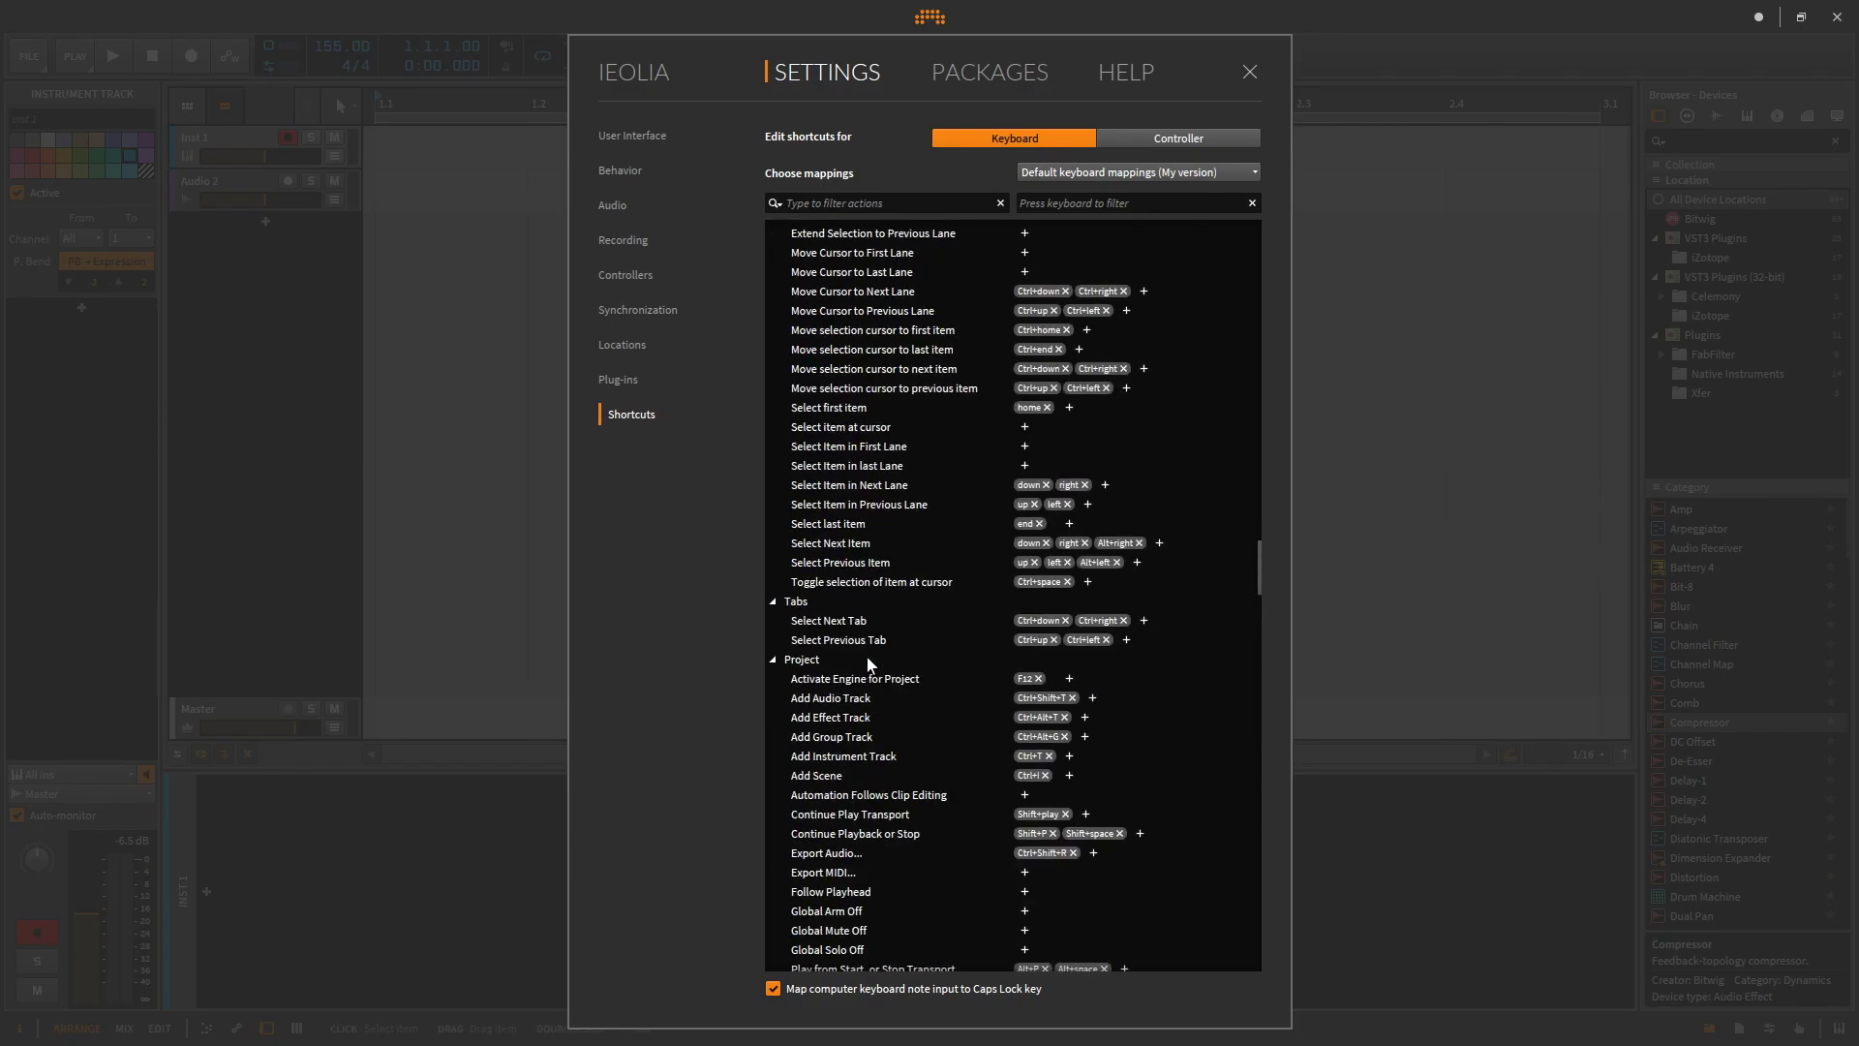
left_click(969, 332)
scroll(858, 457, "up", 5)
scroll(858, 457, "up", 6)
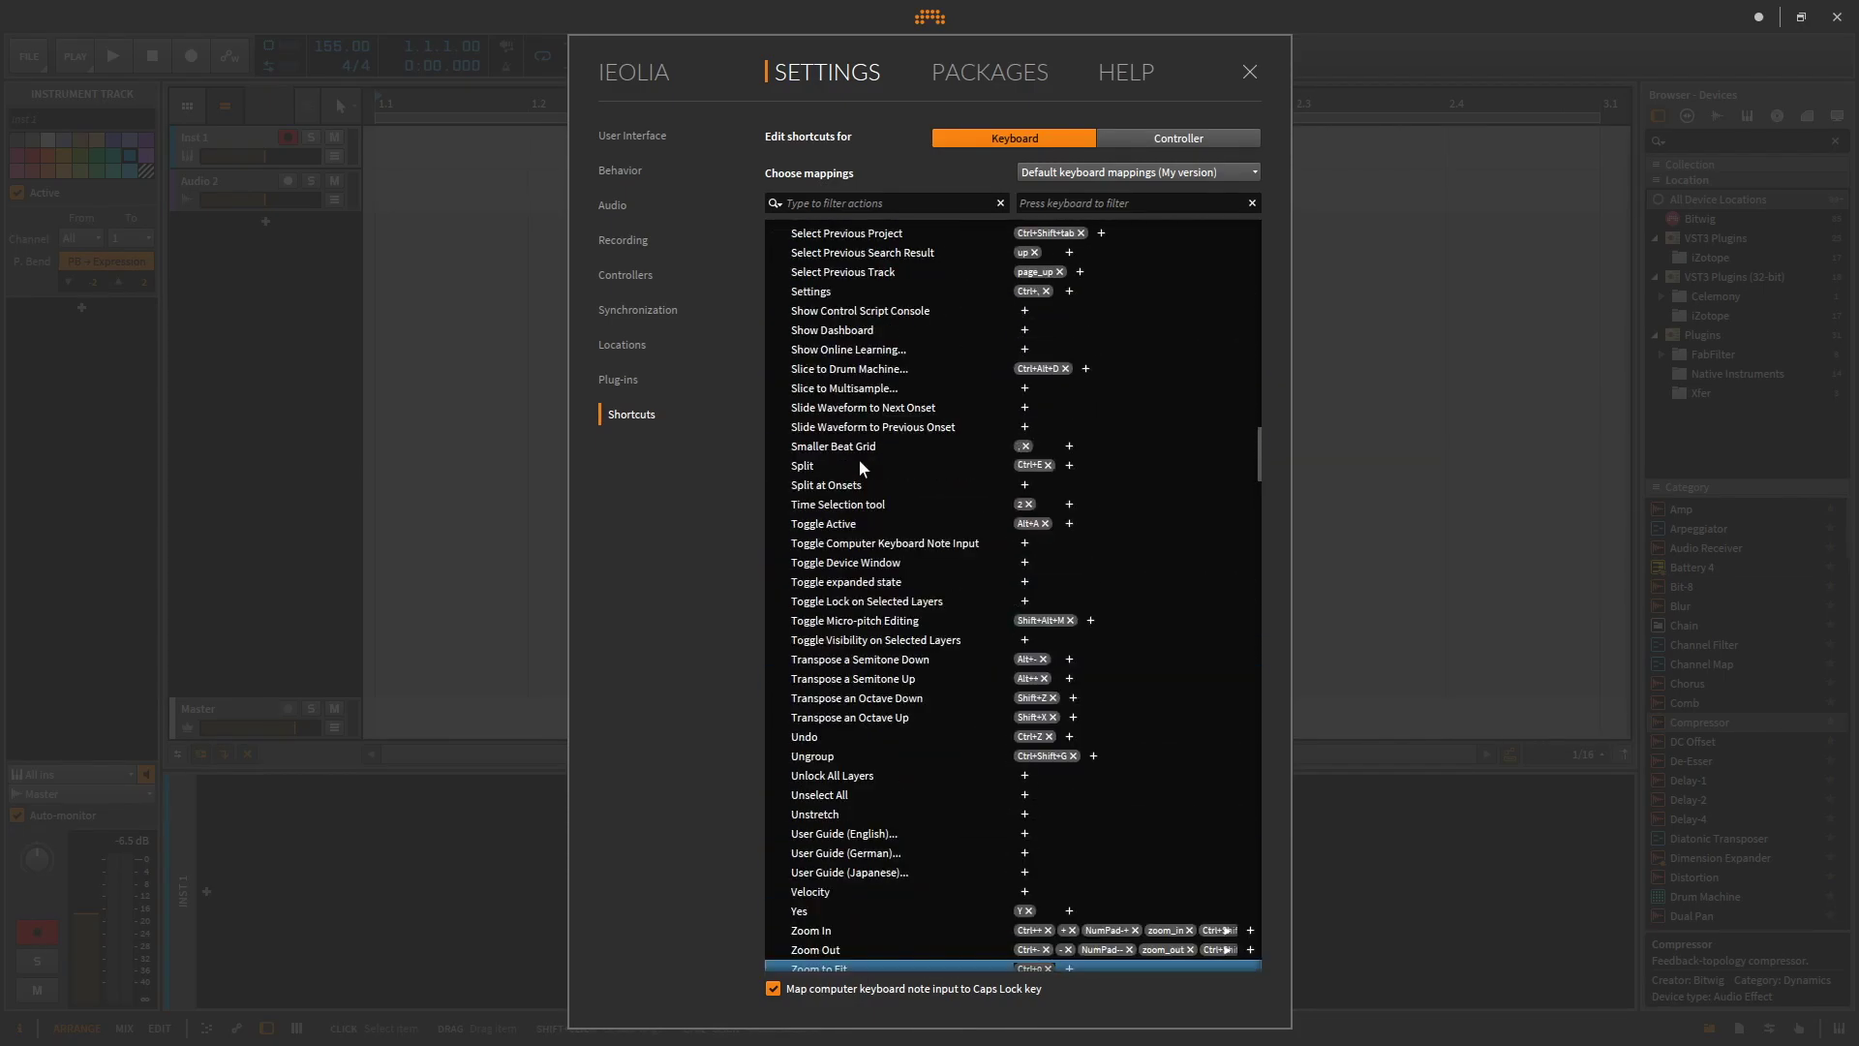
left_click(889, 468)
scroll(948, 578, "up", 12)
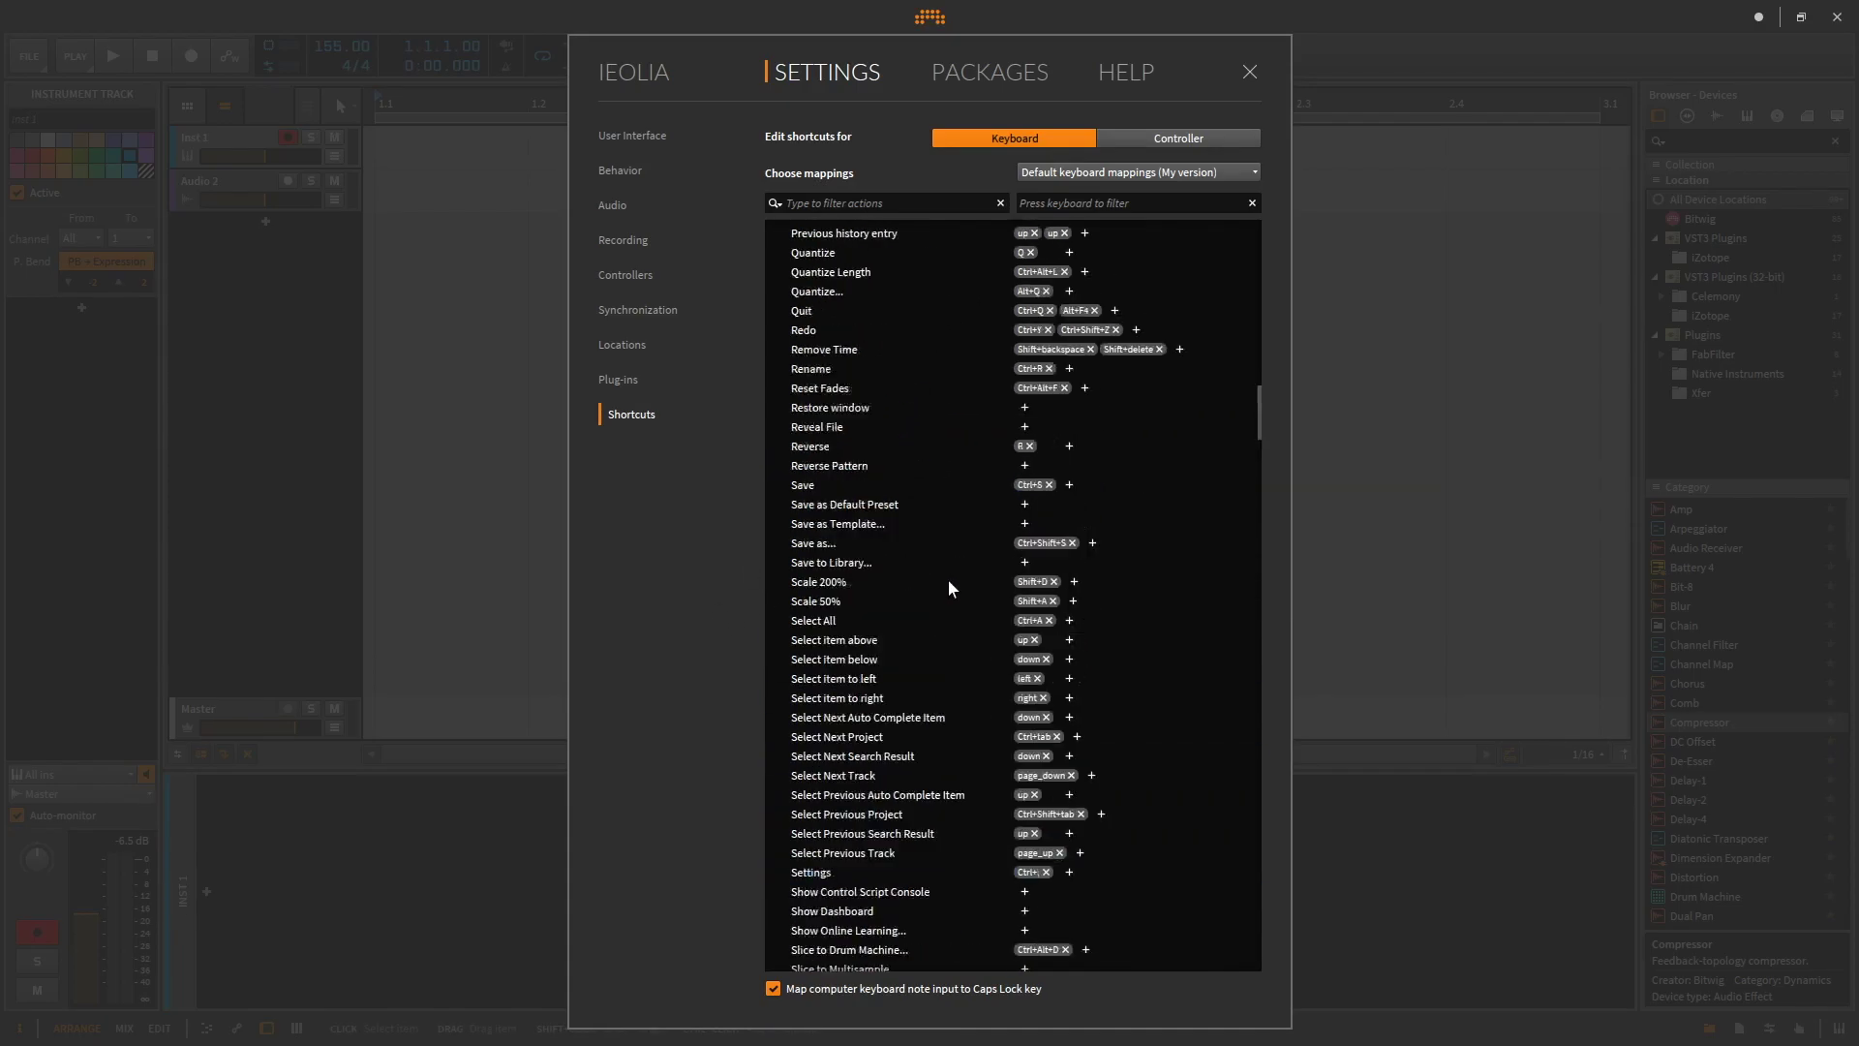
left_click_drag(1255, 397, 1271, 199)
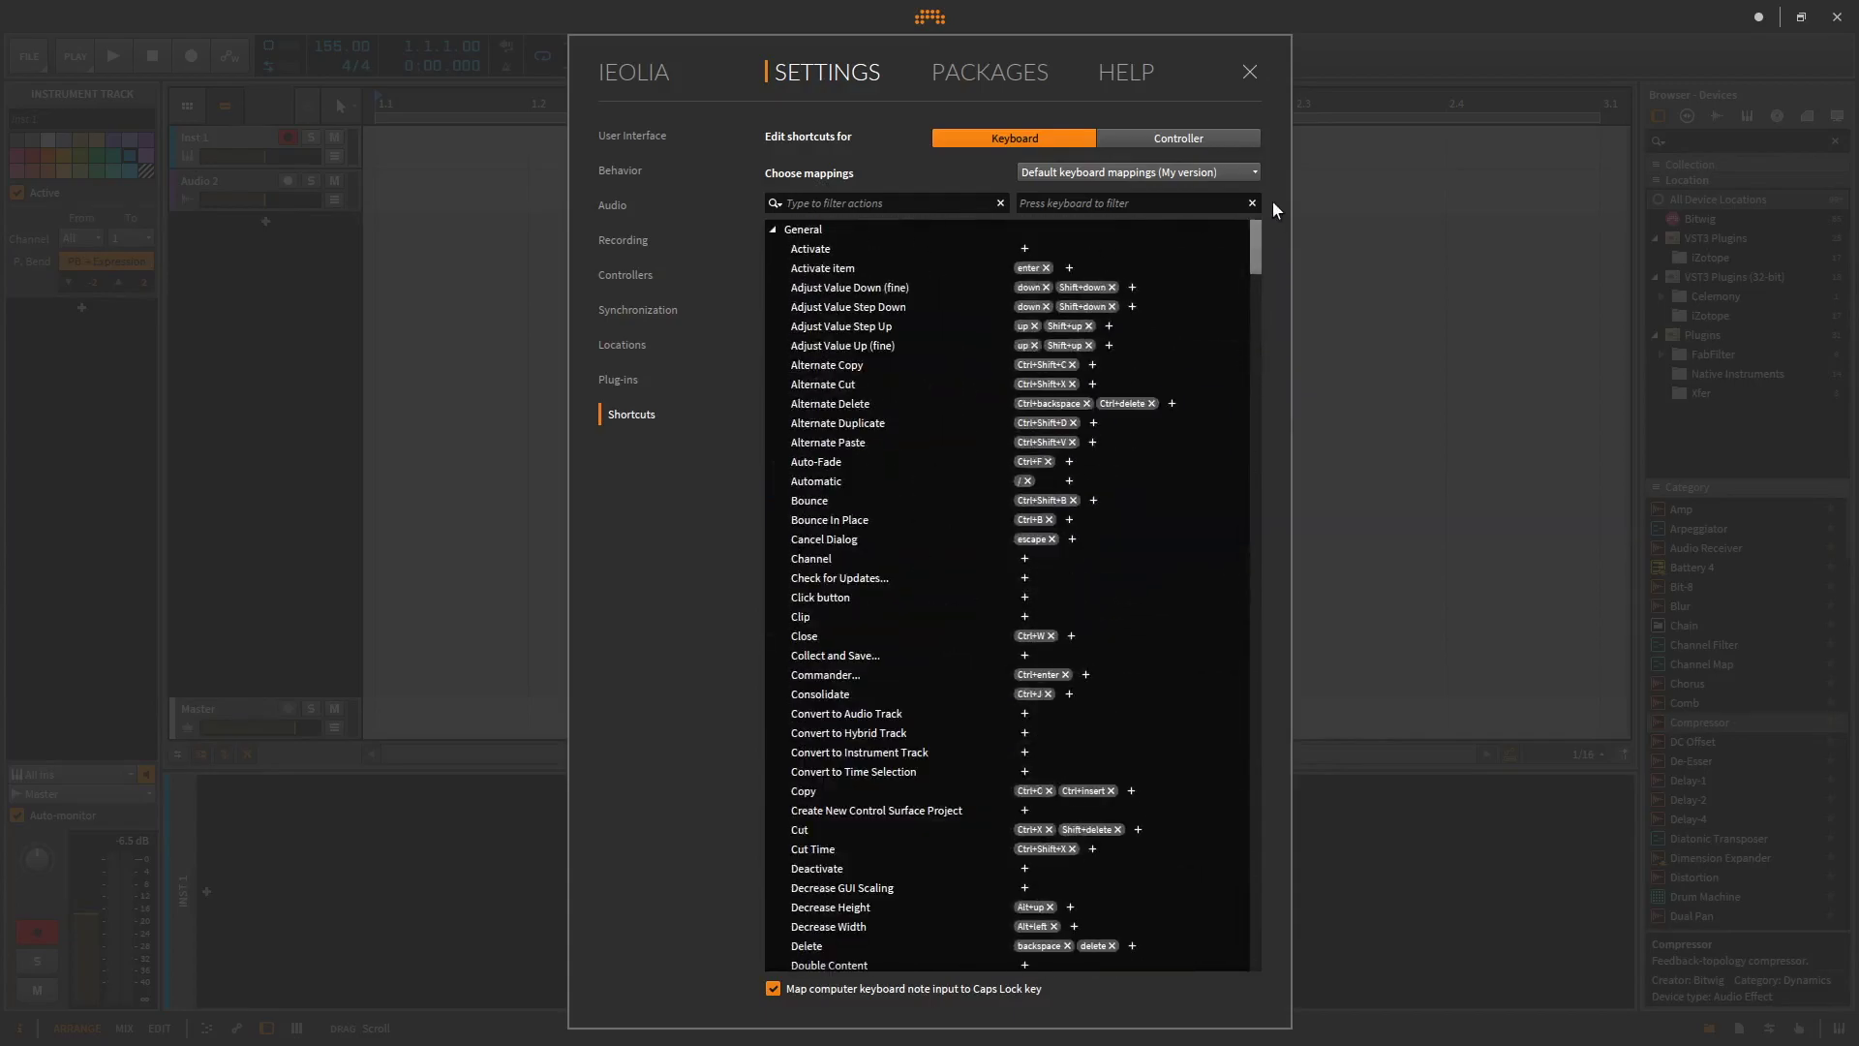
Step: Look at the Adjust Value Step Up and Bounce In Place entries in the keyboard shortcut mappings
left_click(897, 328)
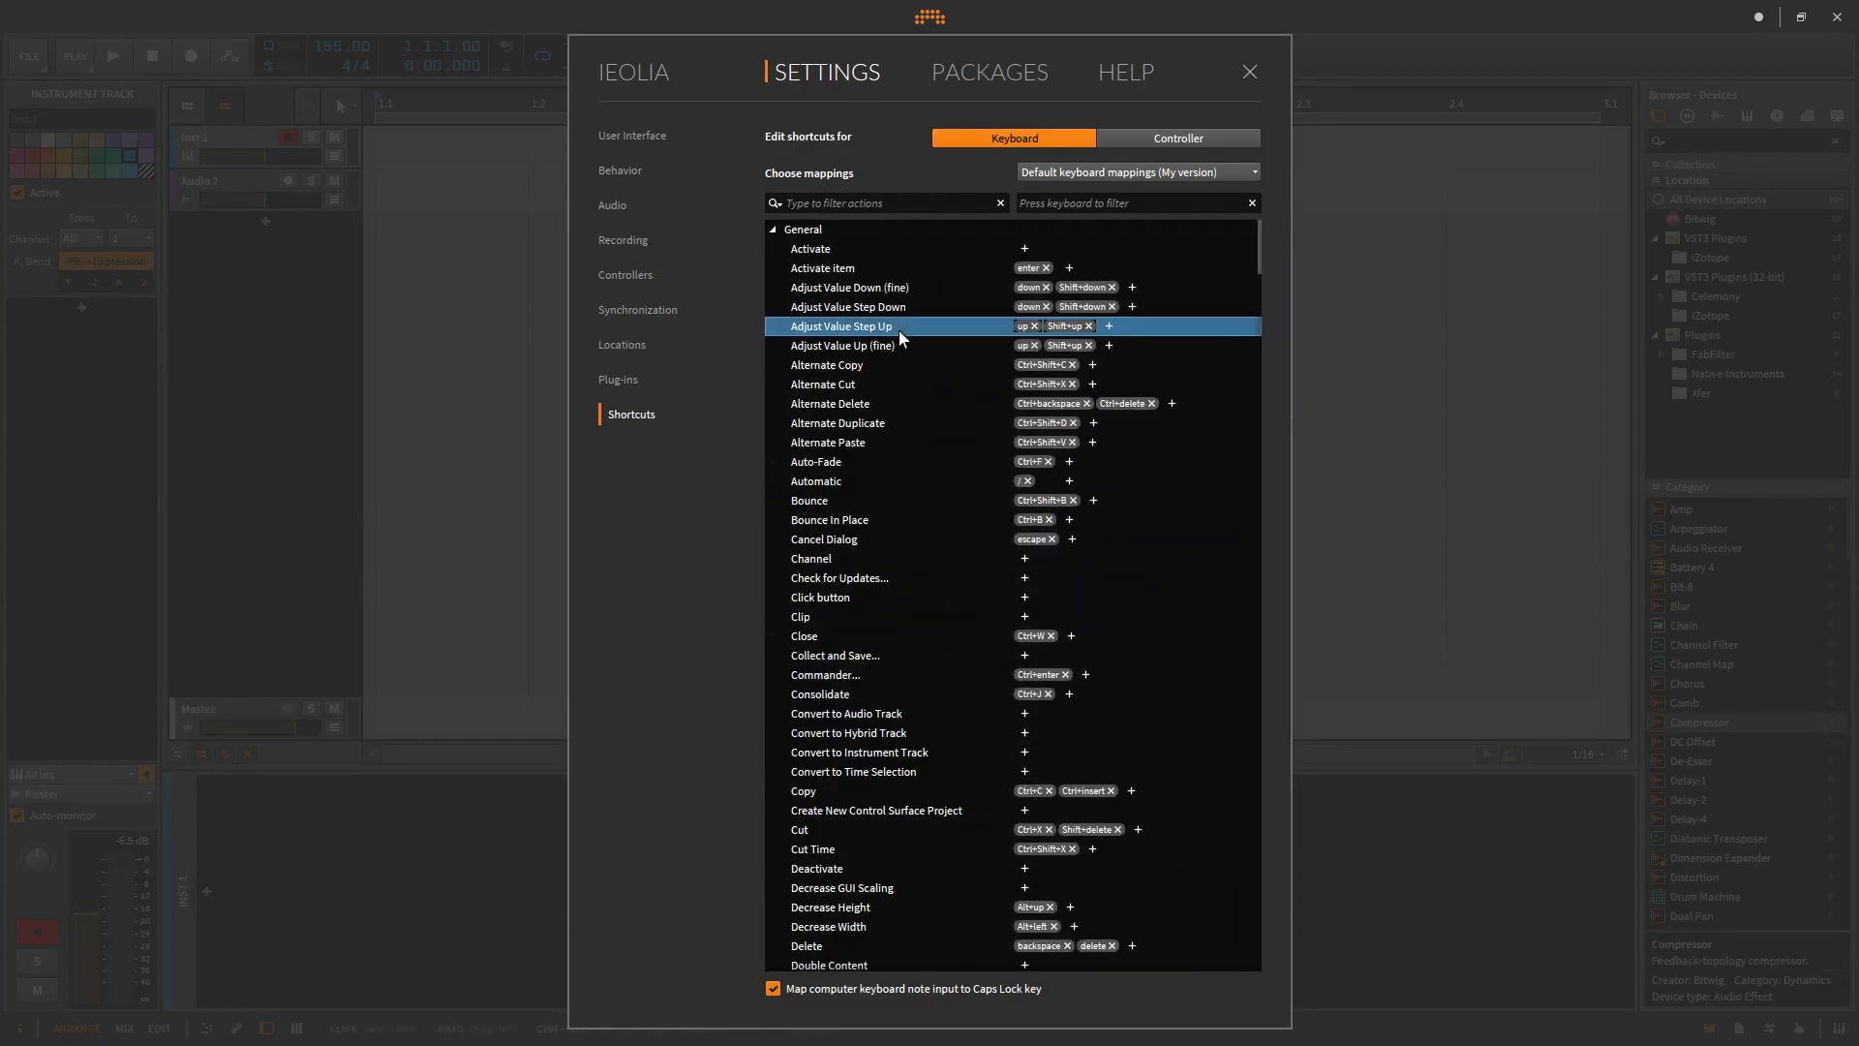
left_click(819, 523)
Step: Browse the installable packages, covering the Essentials, Extended, Artist and Partner collections, the partner teasers and the Source / Destination page
left_click(989, 72)
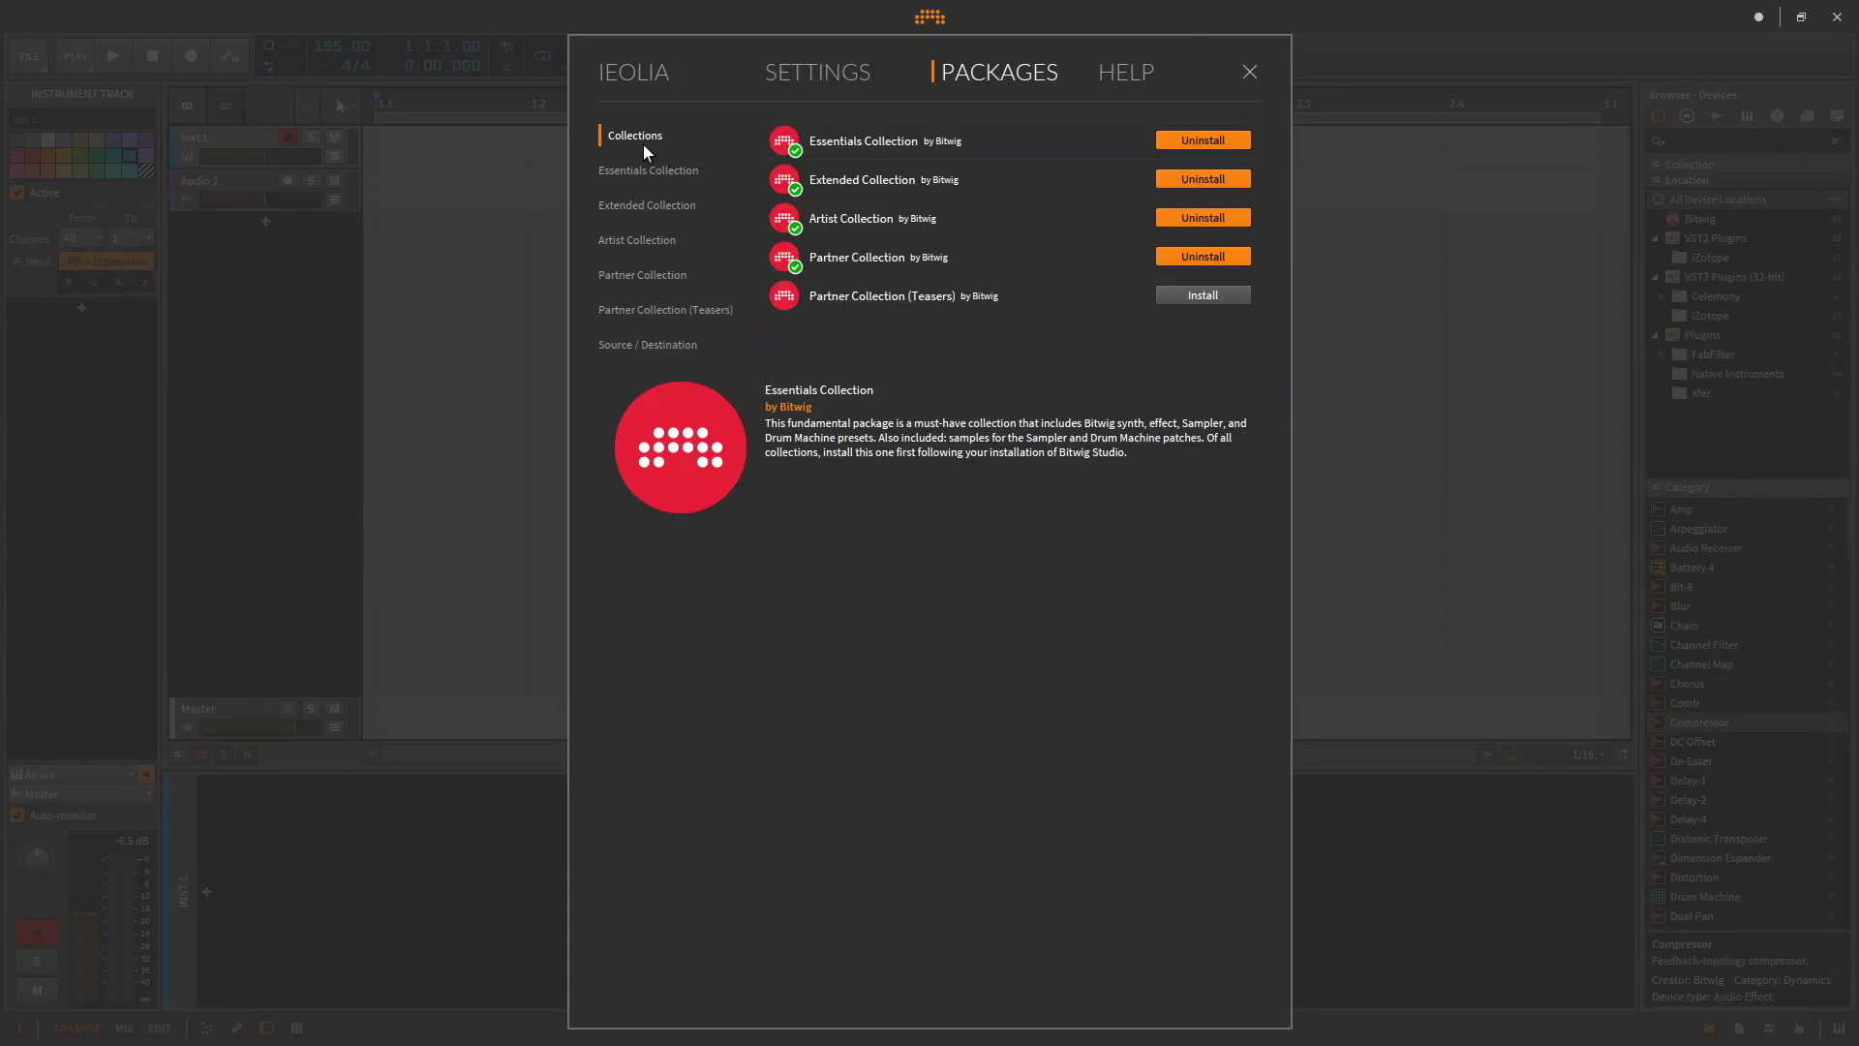
left_click(637, 171)
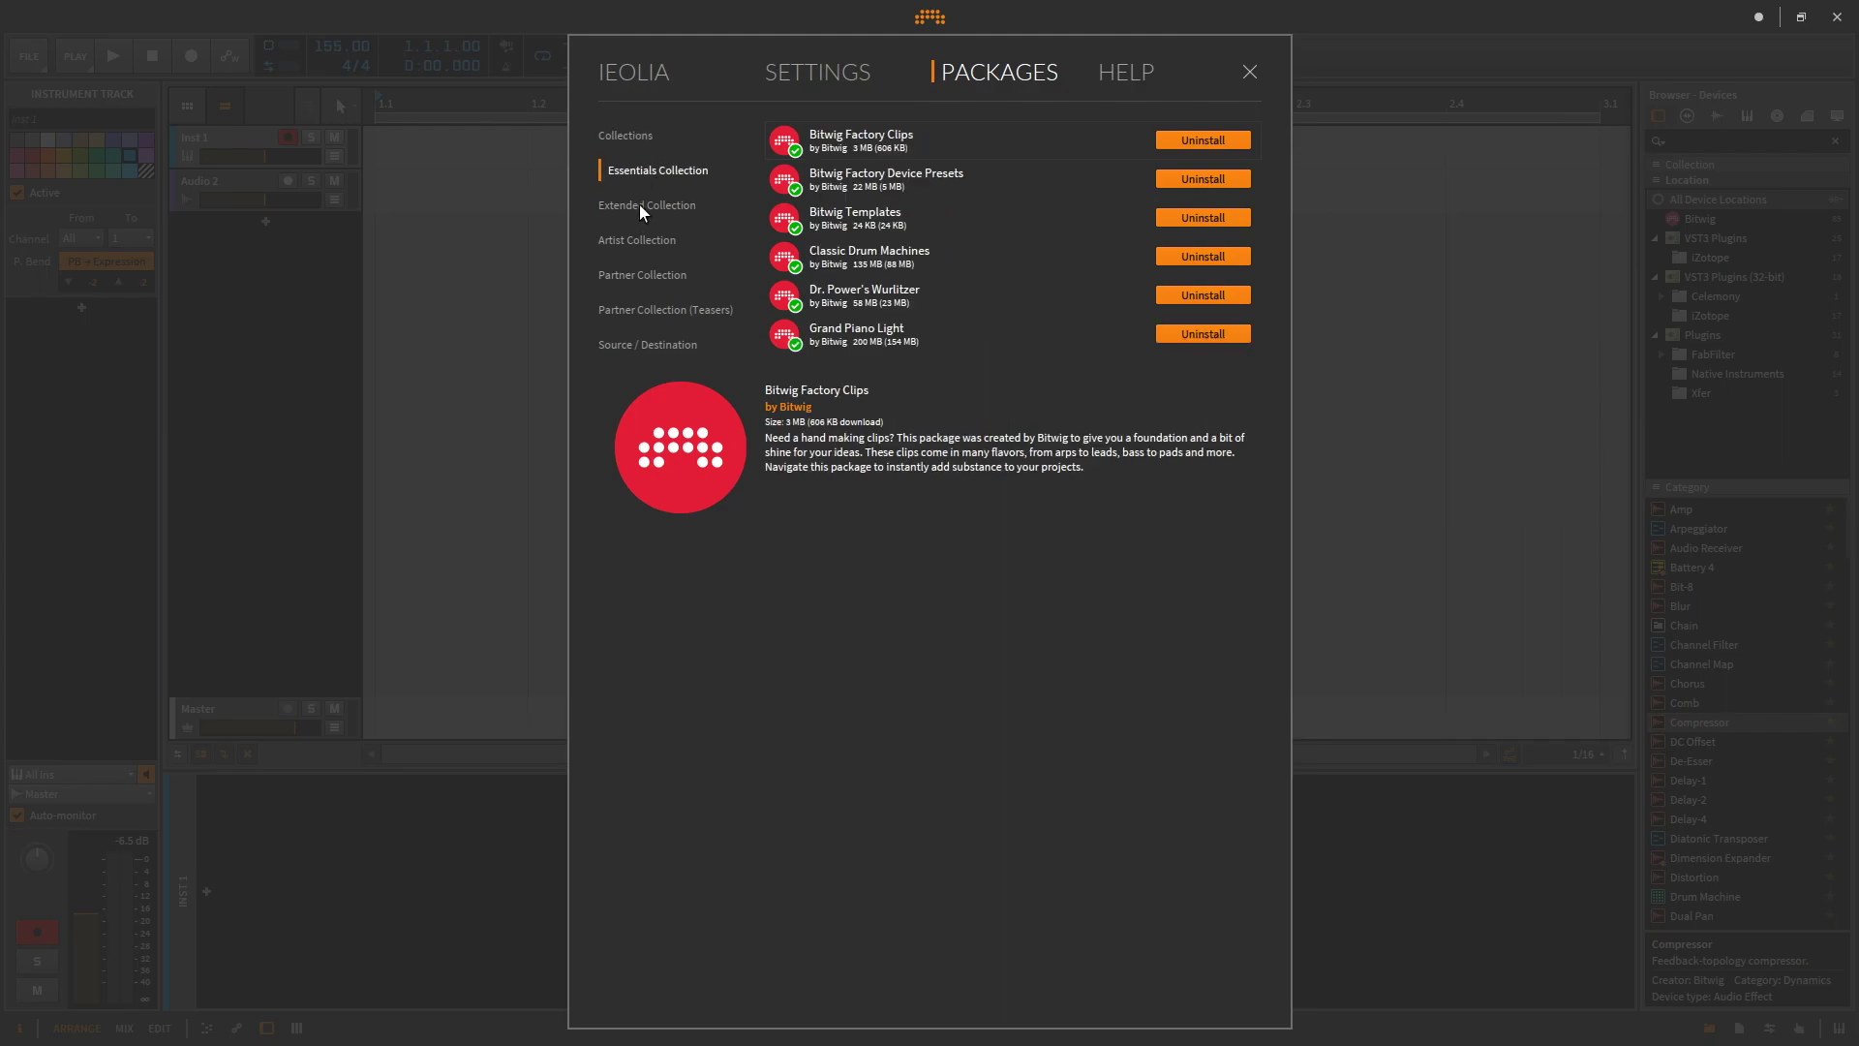
left_click(639, 203)
left_click(633, 240)
left_click(631, 310)
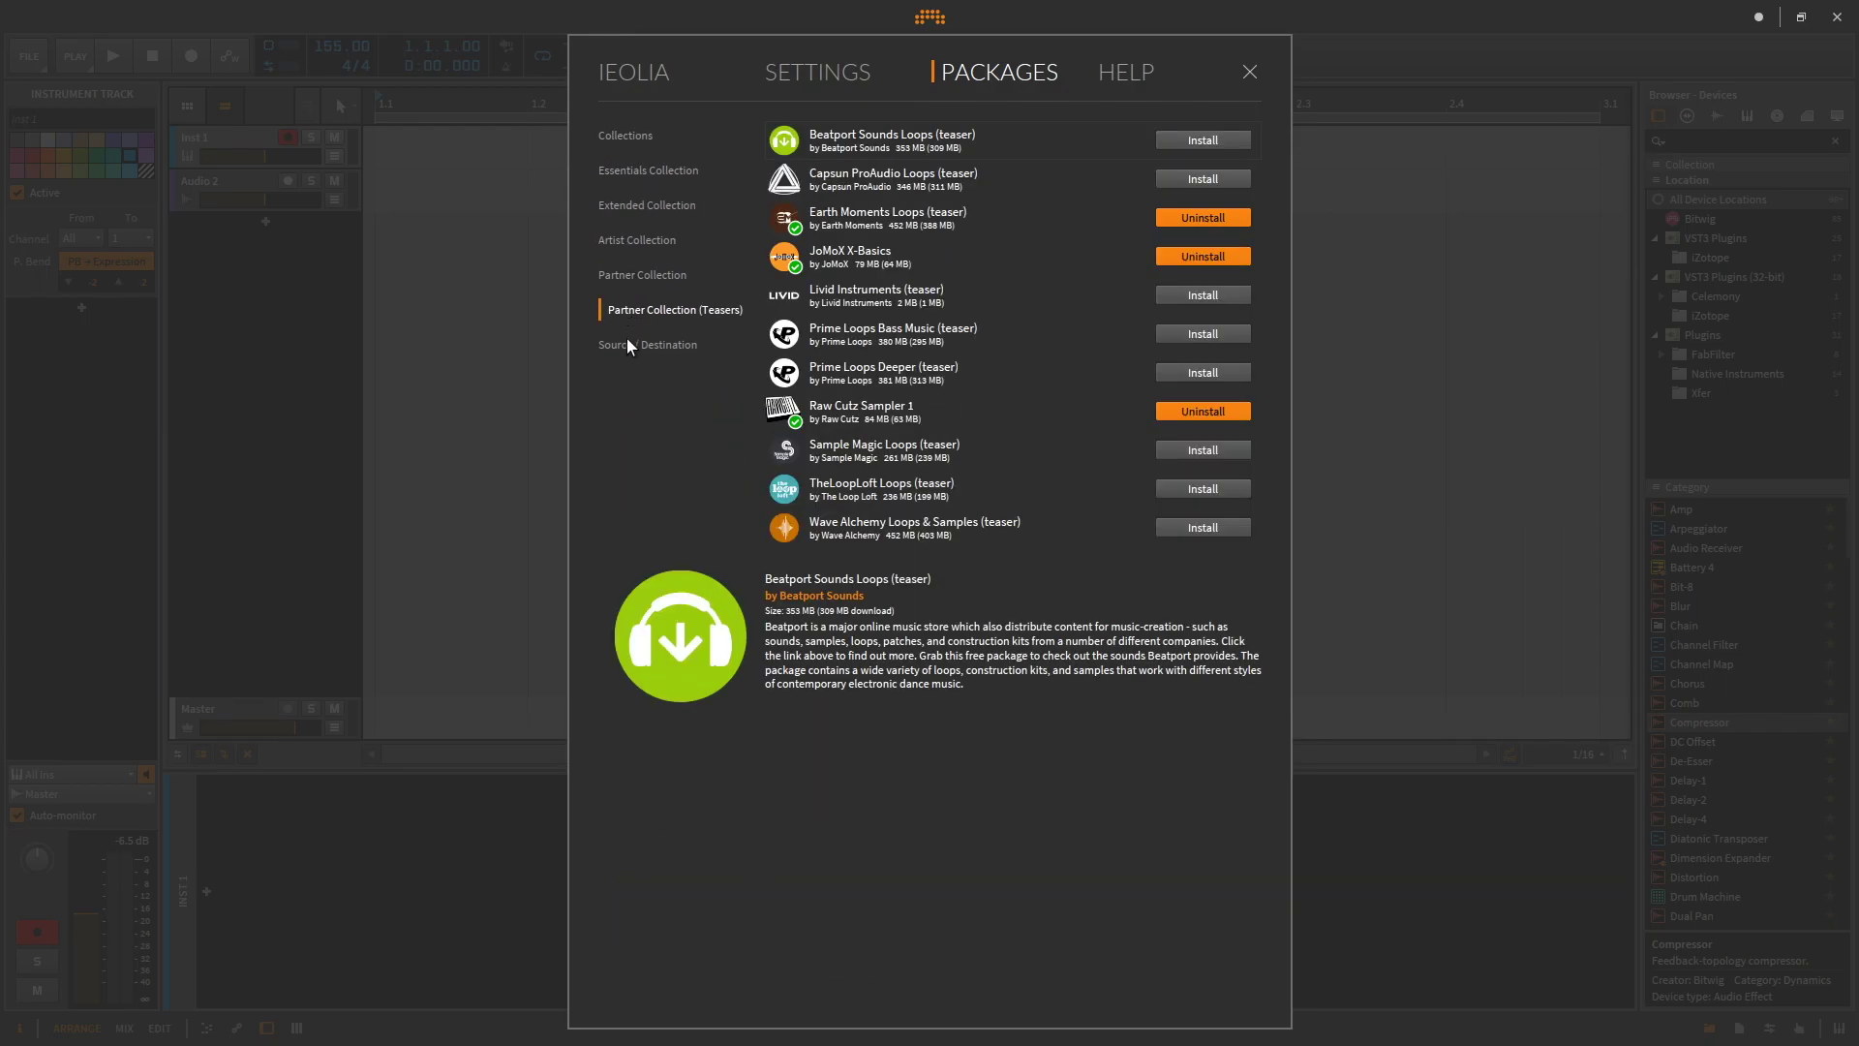
left_click(628, 344)
left_click(657, 310)
left_click(643, 271)
left_click(652, 239)
Step: Review the Help section's Online Help tutorials, Documentation guides and About page
left_click(1127, 72)
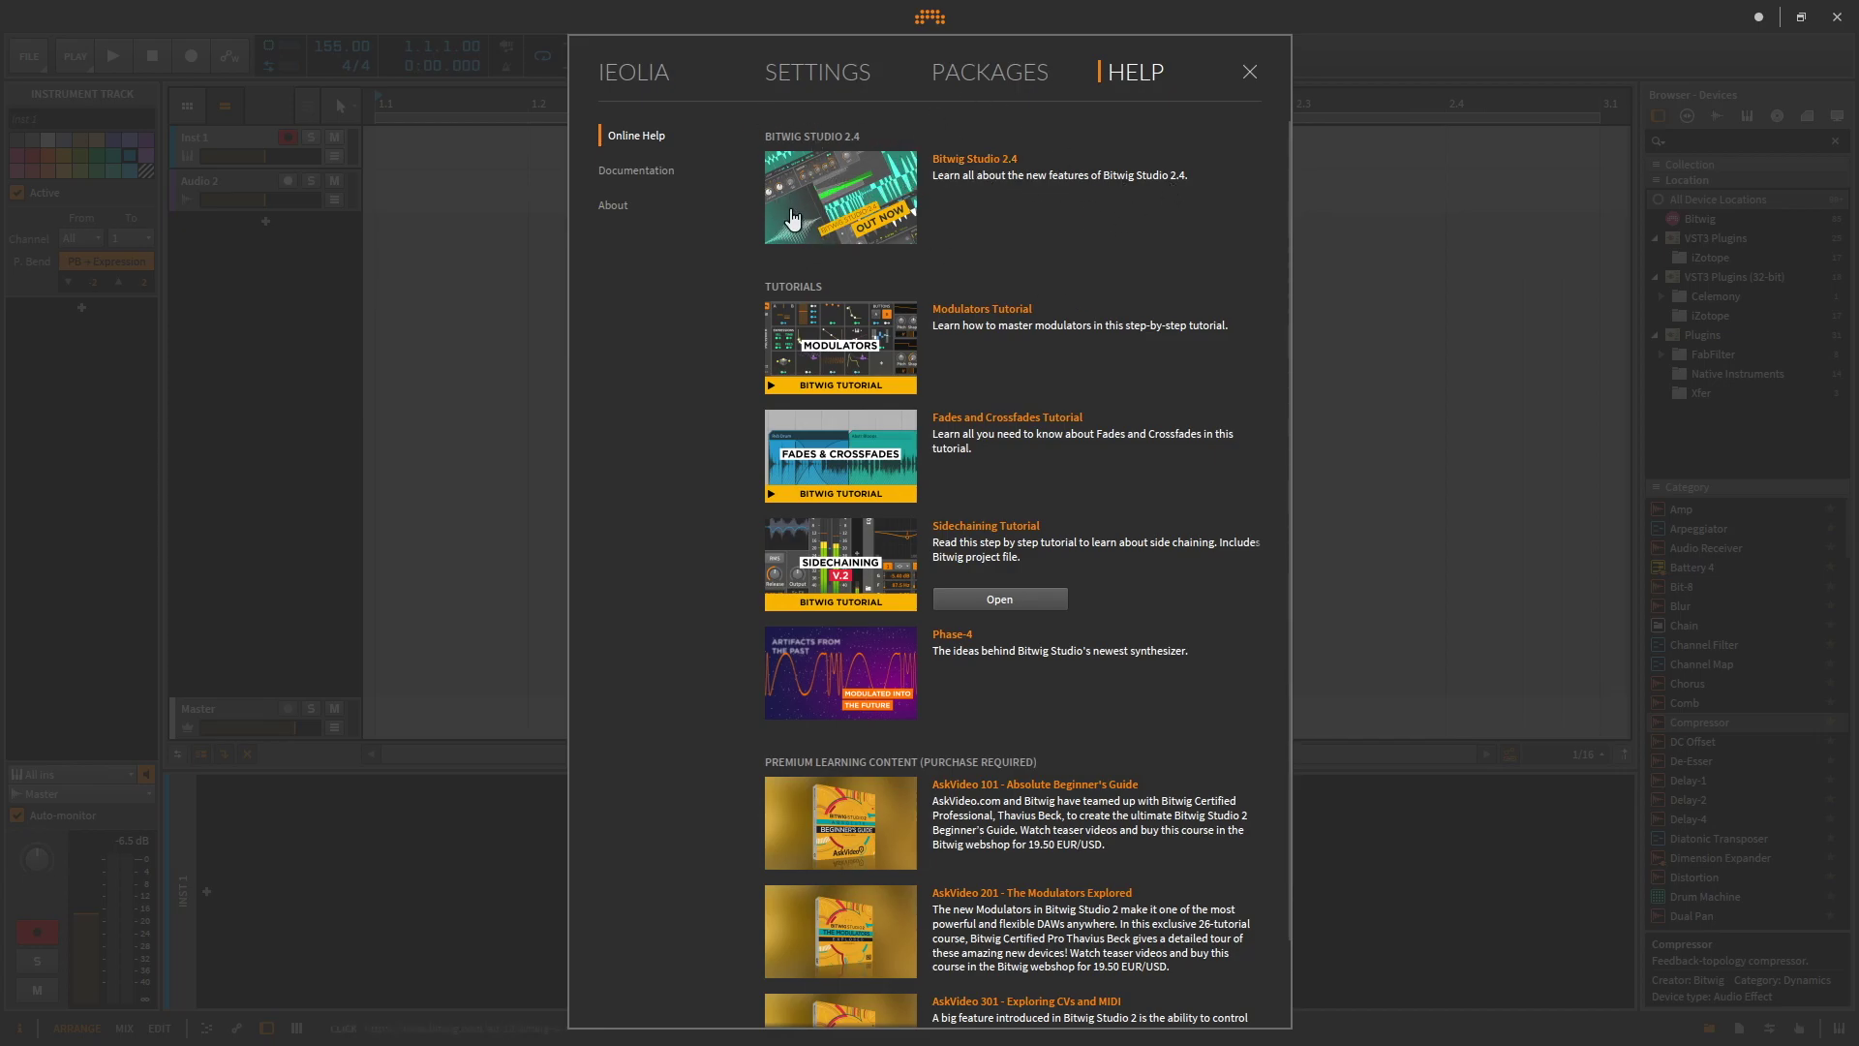
scroll(1119, 392, "down", 2)
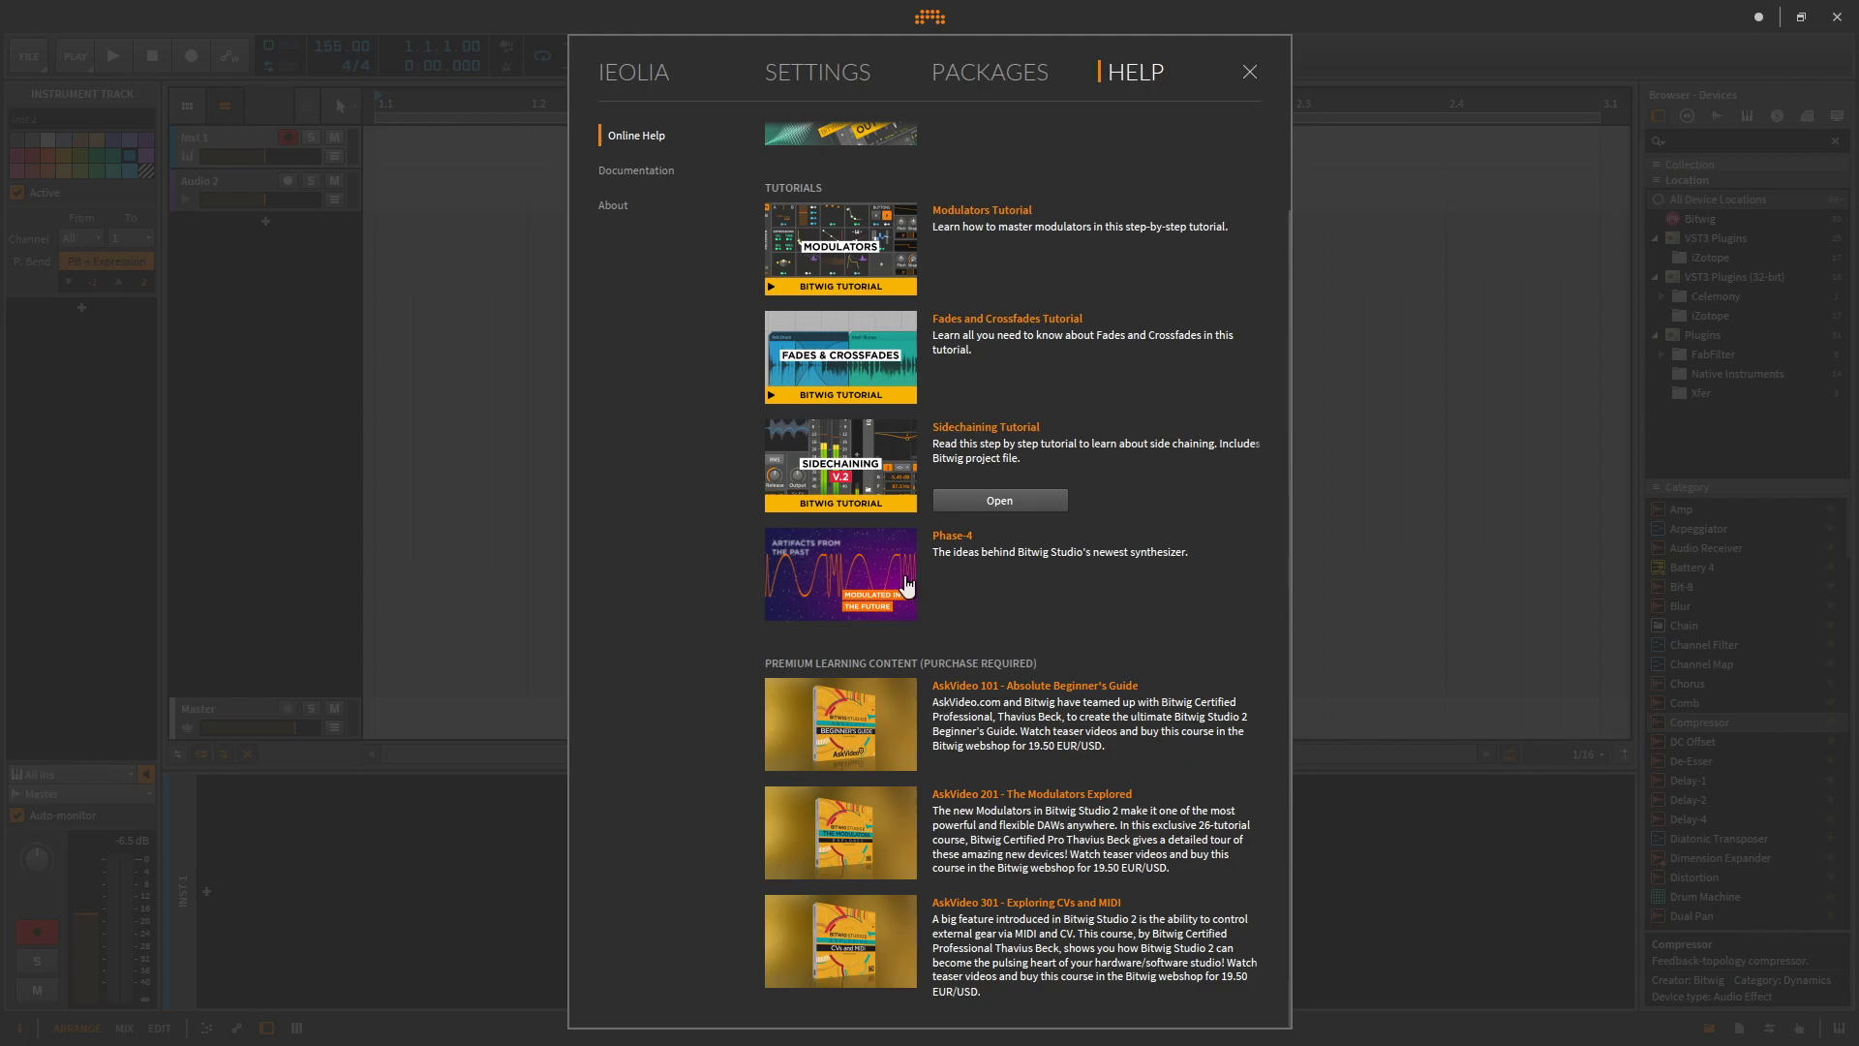
left_click(639, 171)
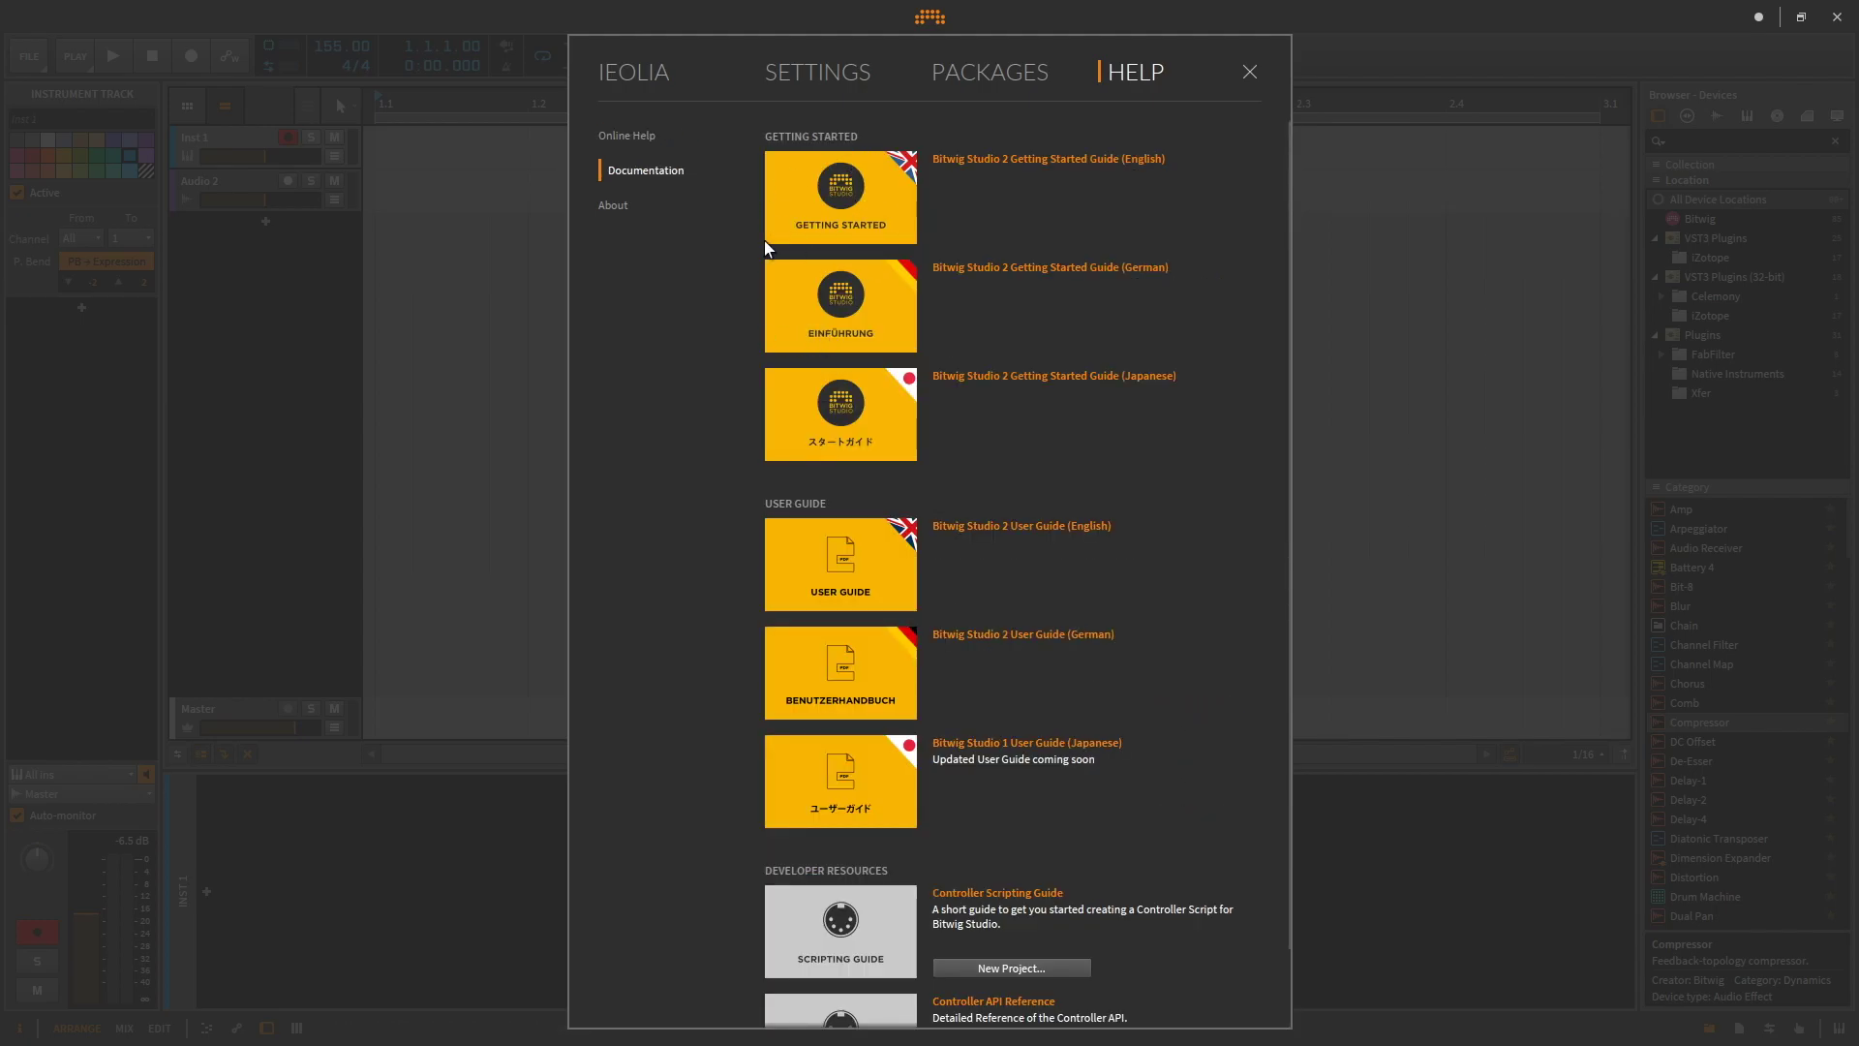
left_click(613, 207)
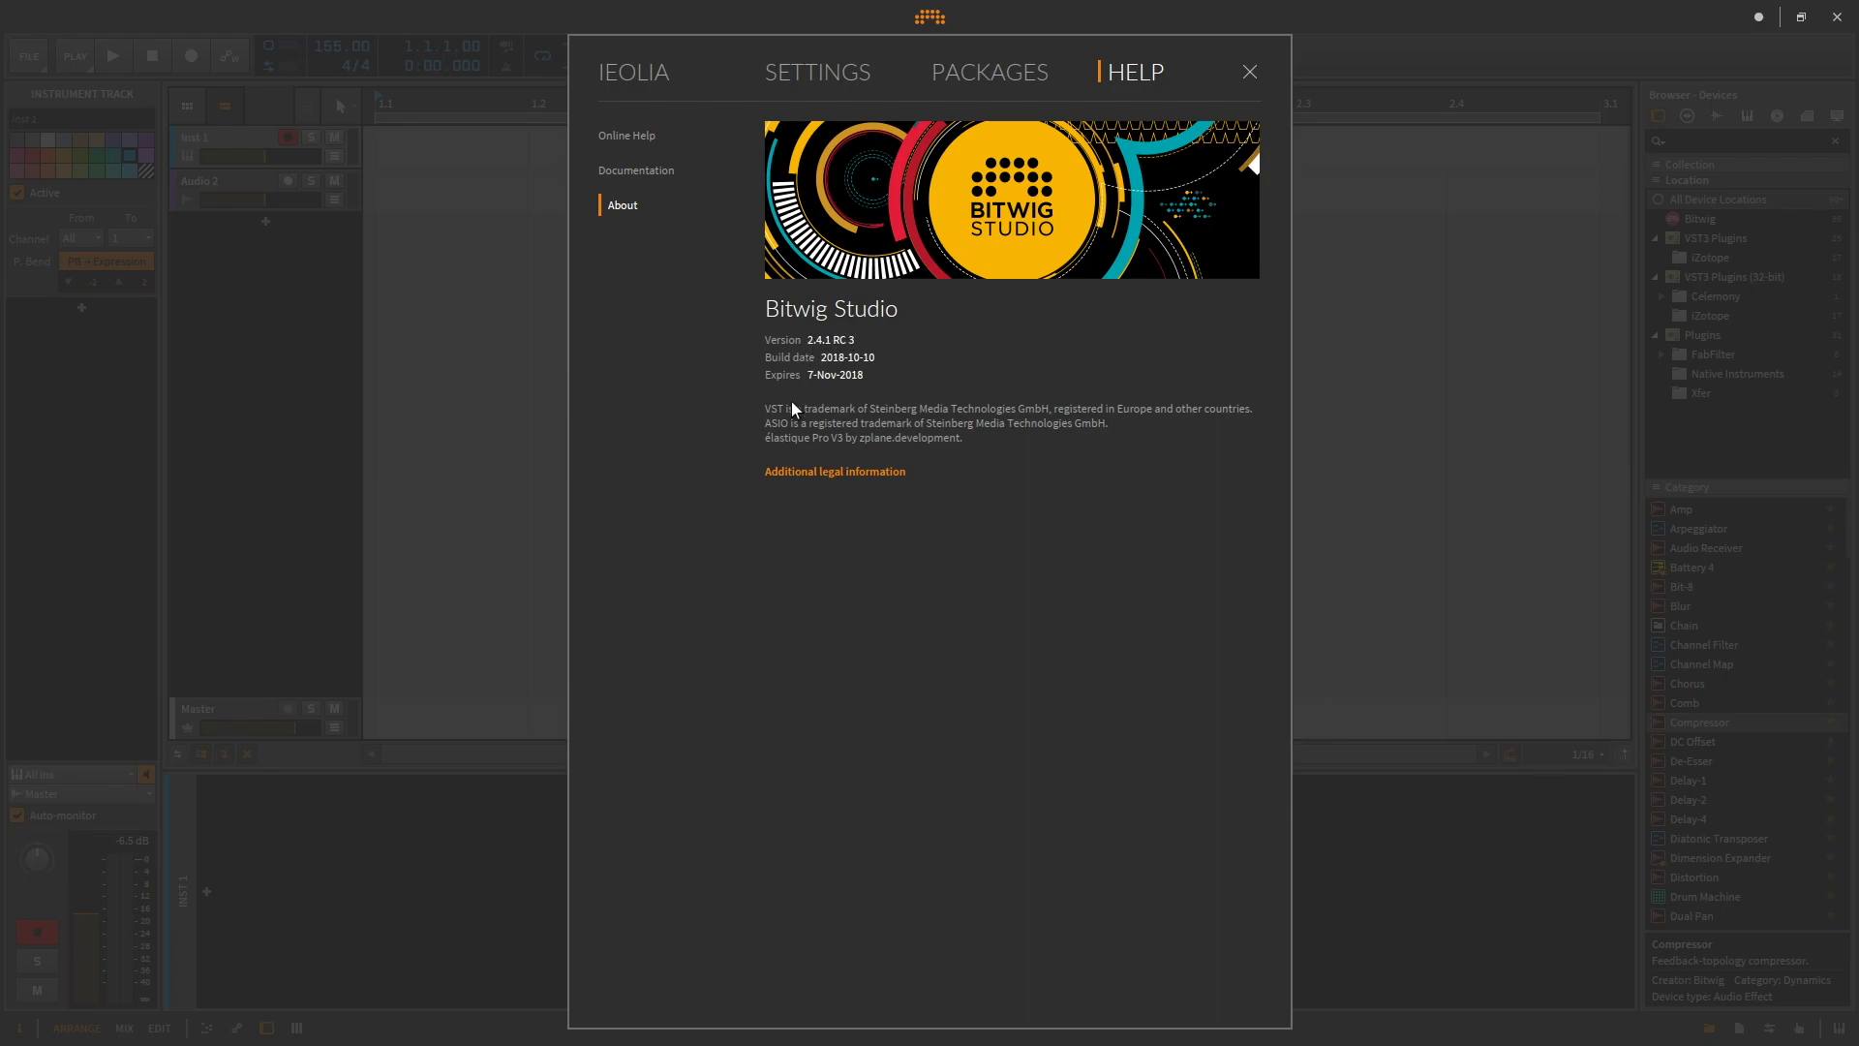
Step: Revisit the Quick Start projects and the User Interface settings, and close the dashboard to return to the arrangement
left_click(639, 72)
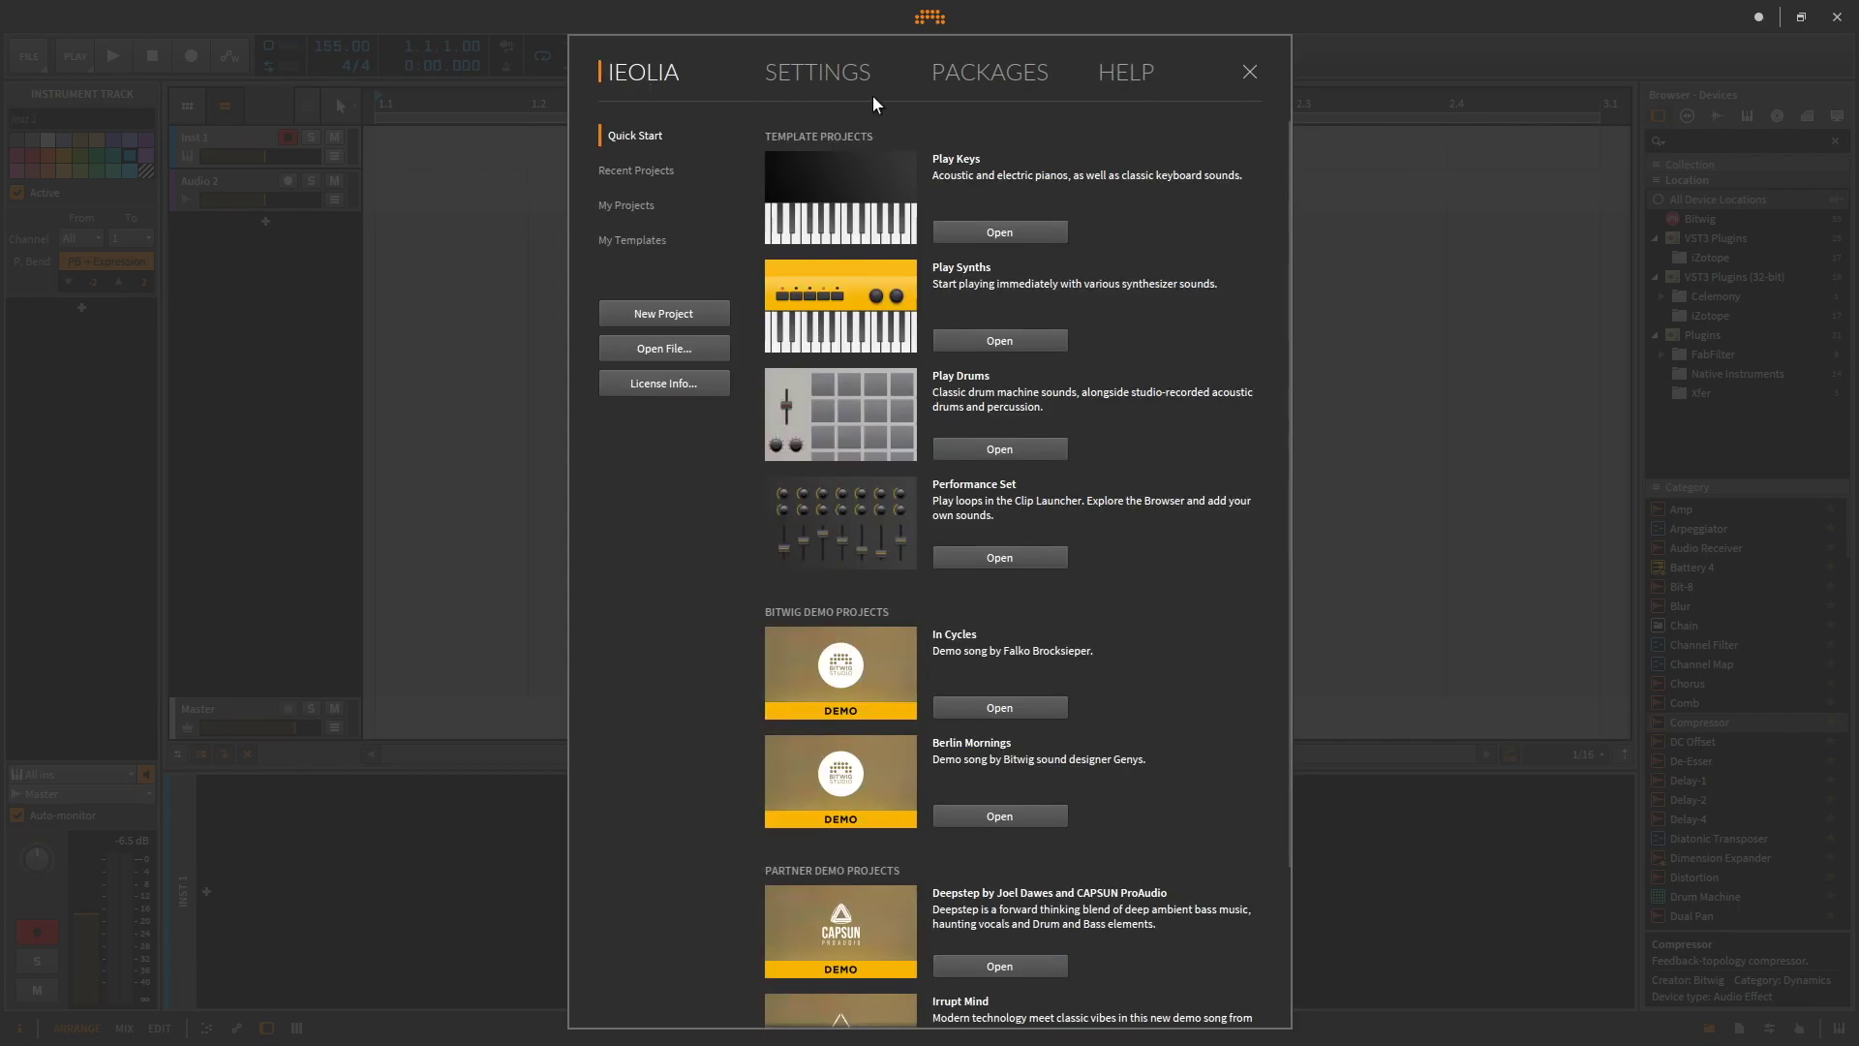
left_click(832, 73)
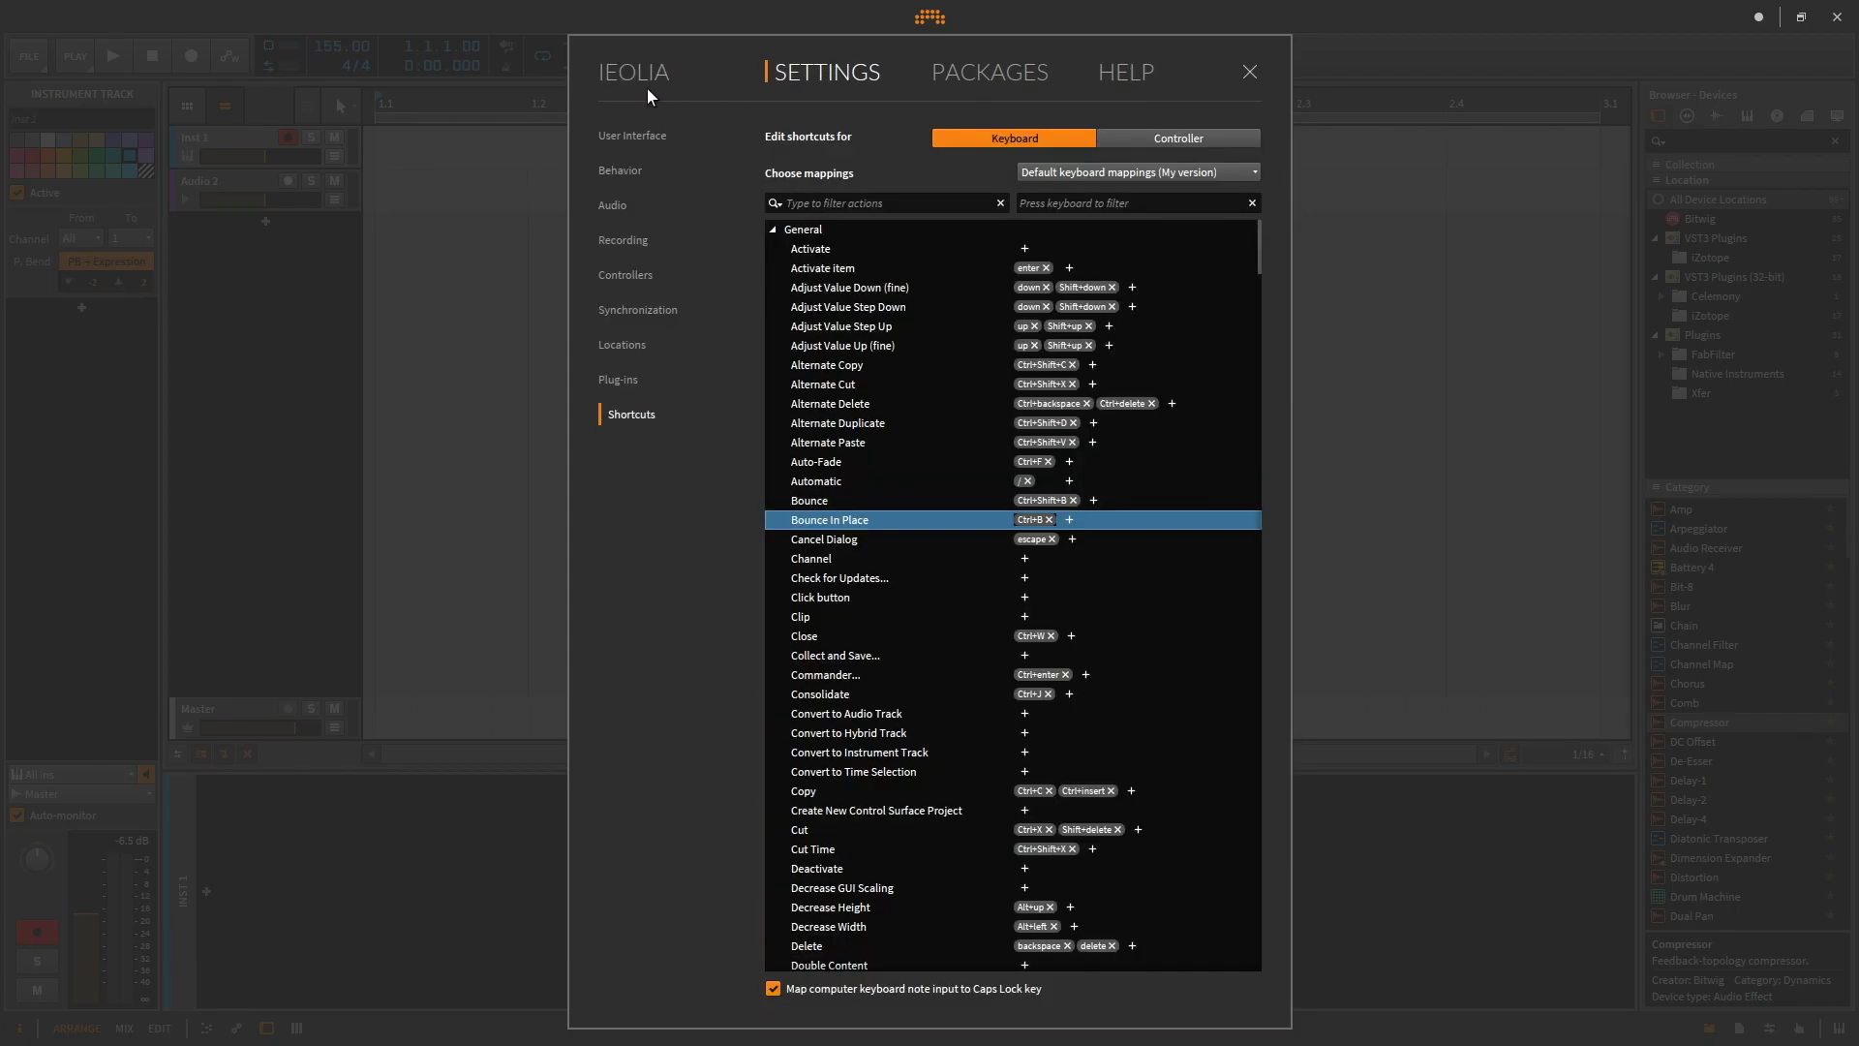
left_click(660, 141)
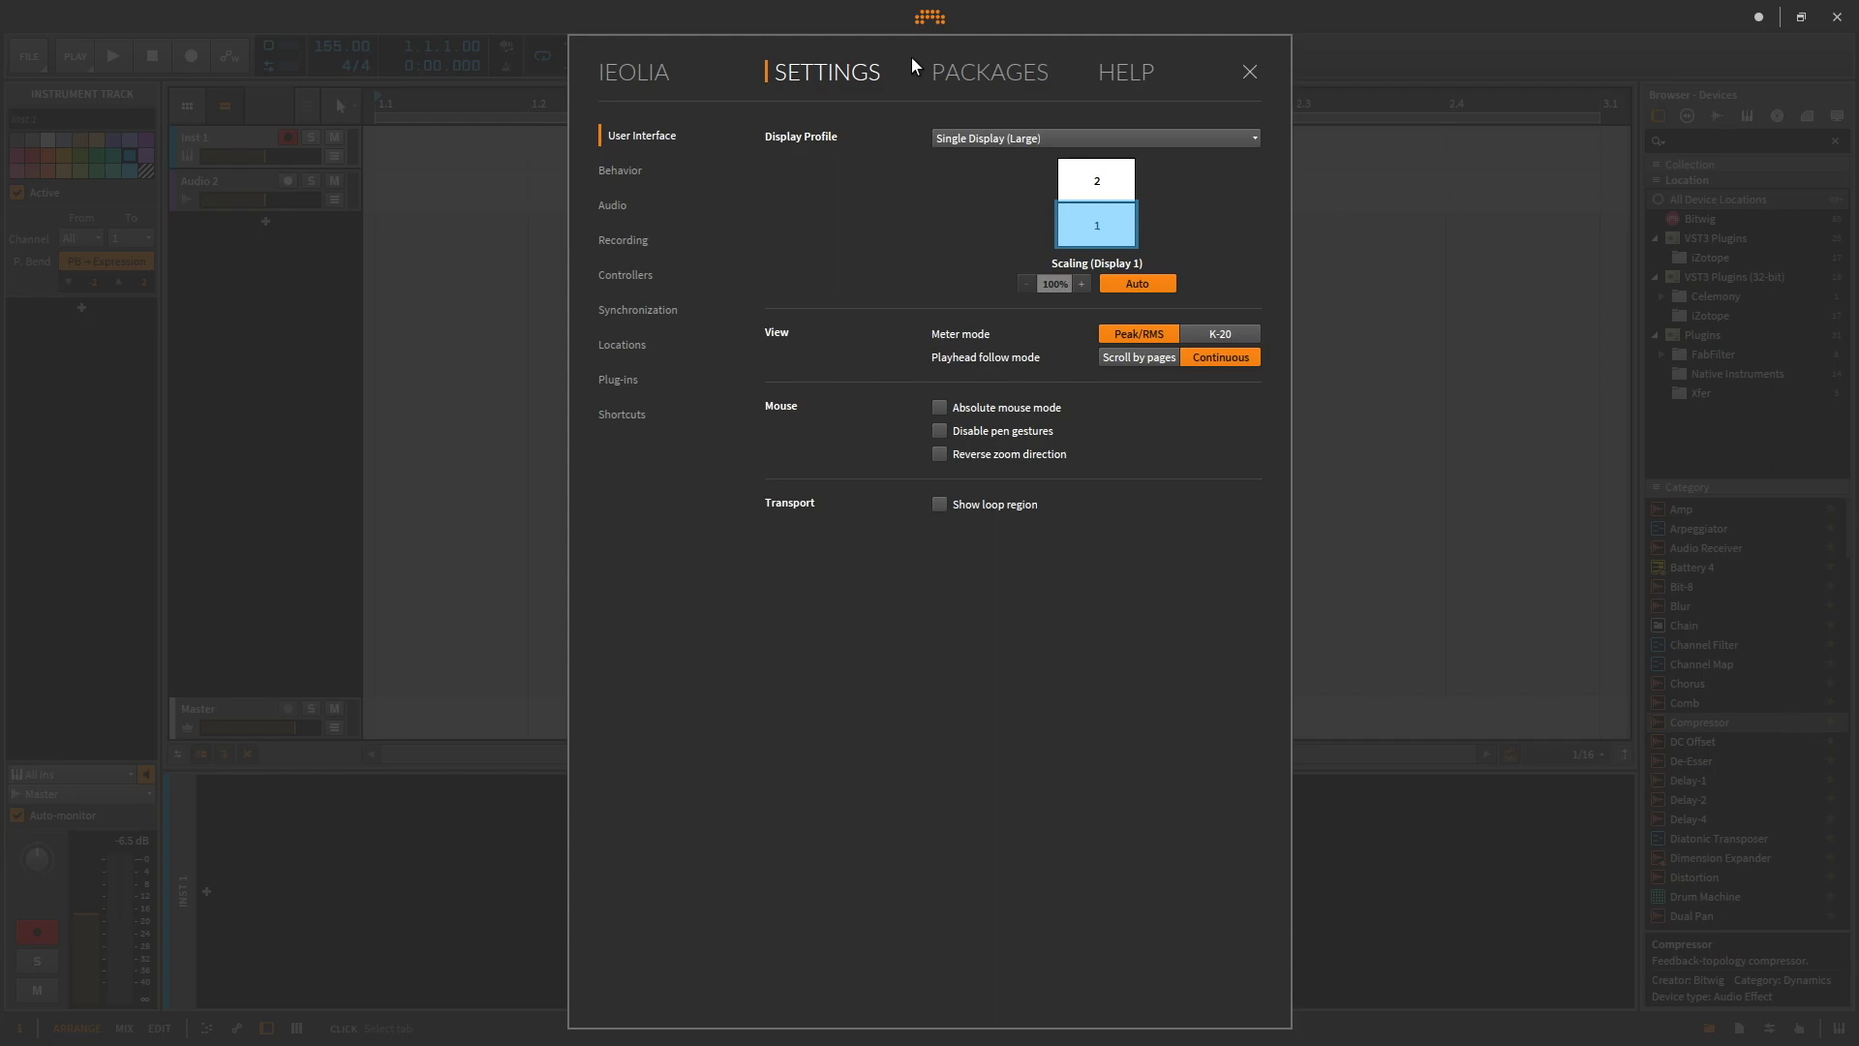
left_click(637, 75)
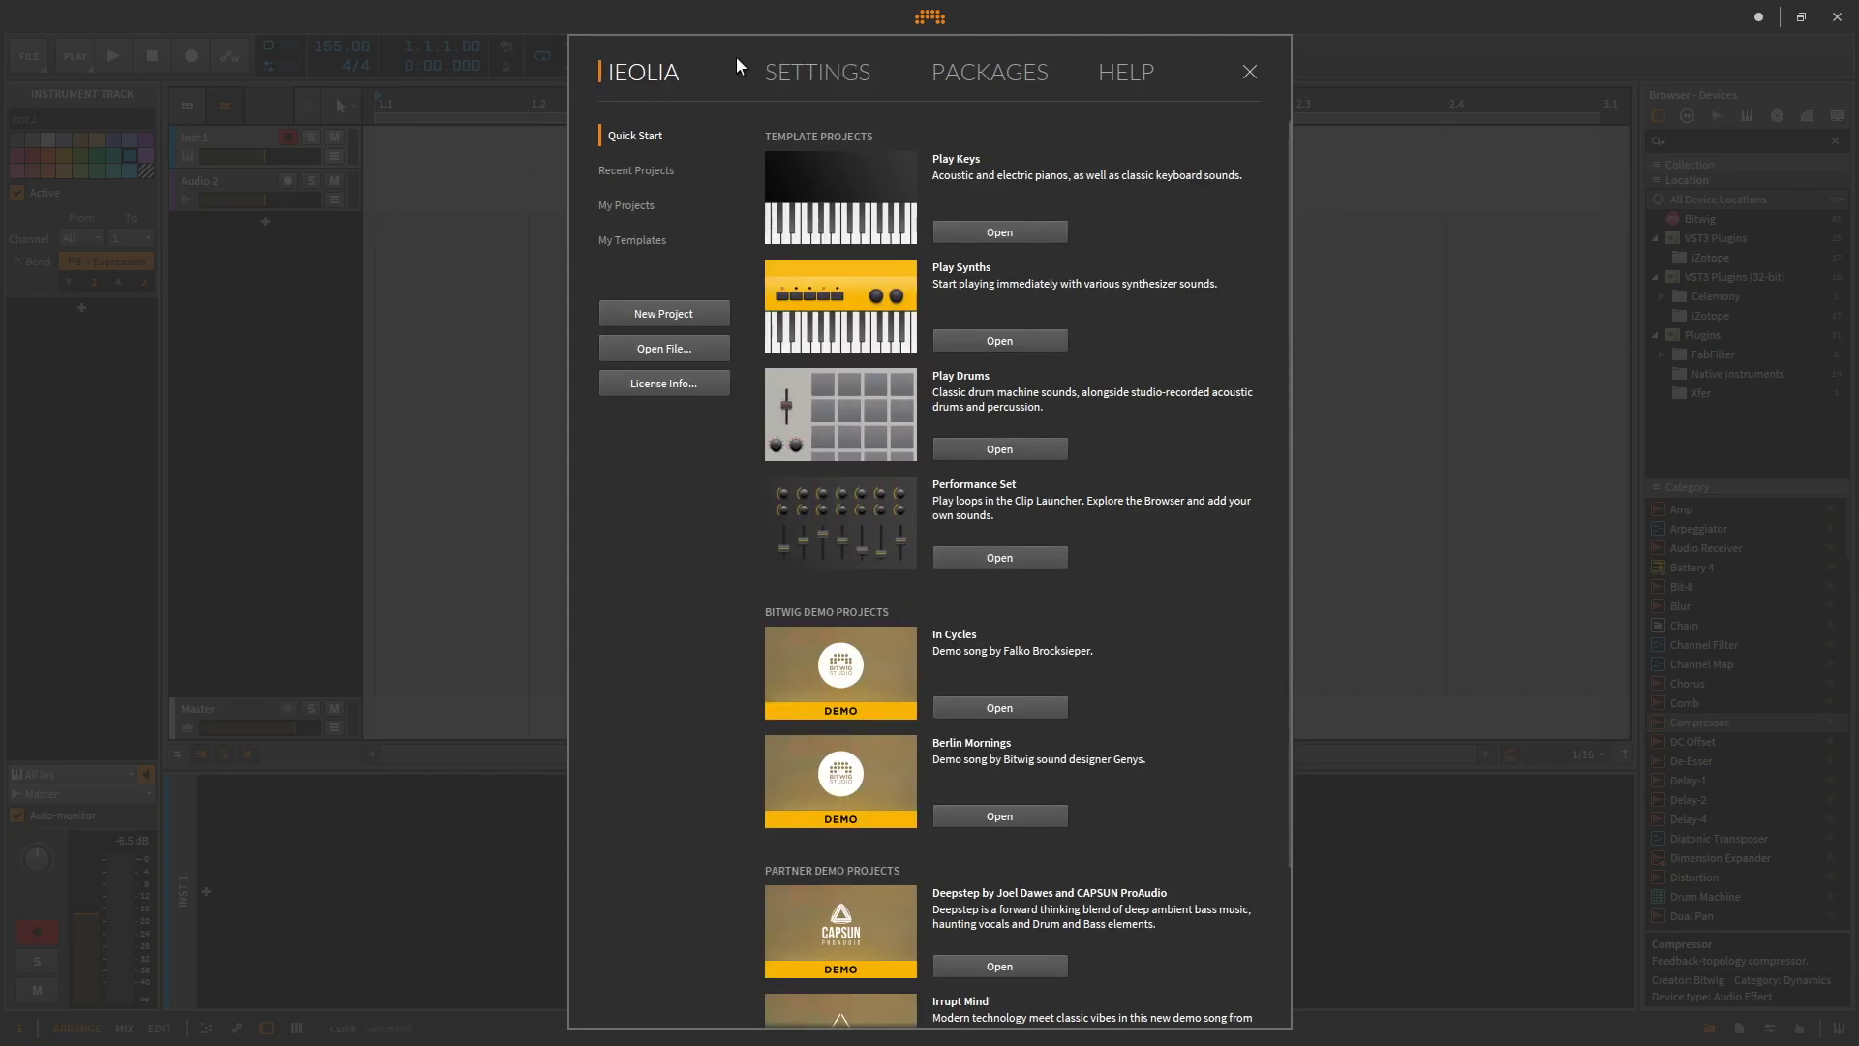
left_click(928, 17)
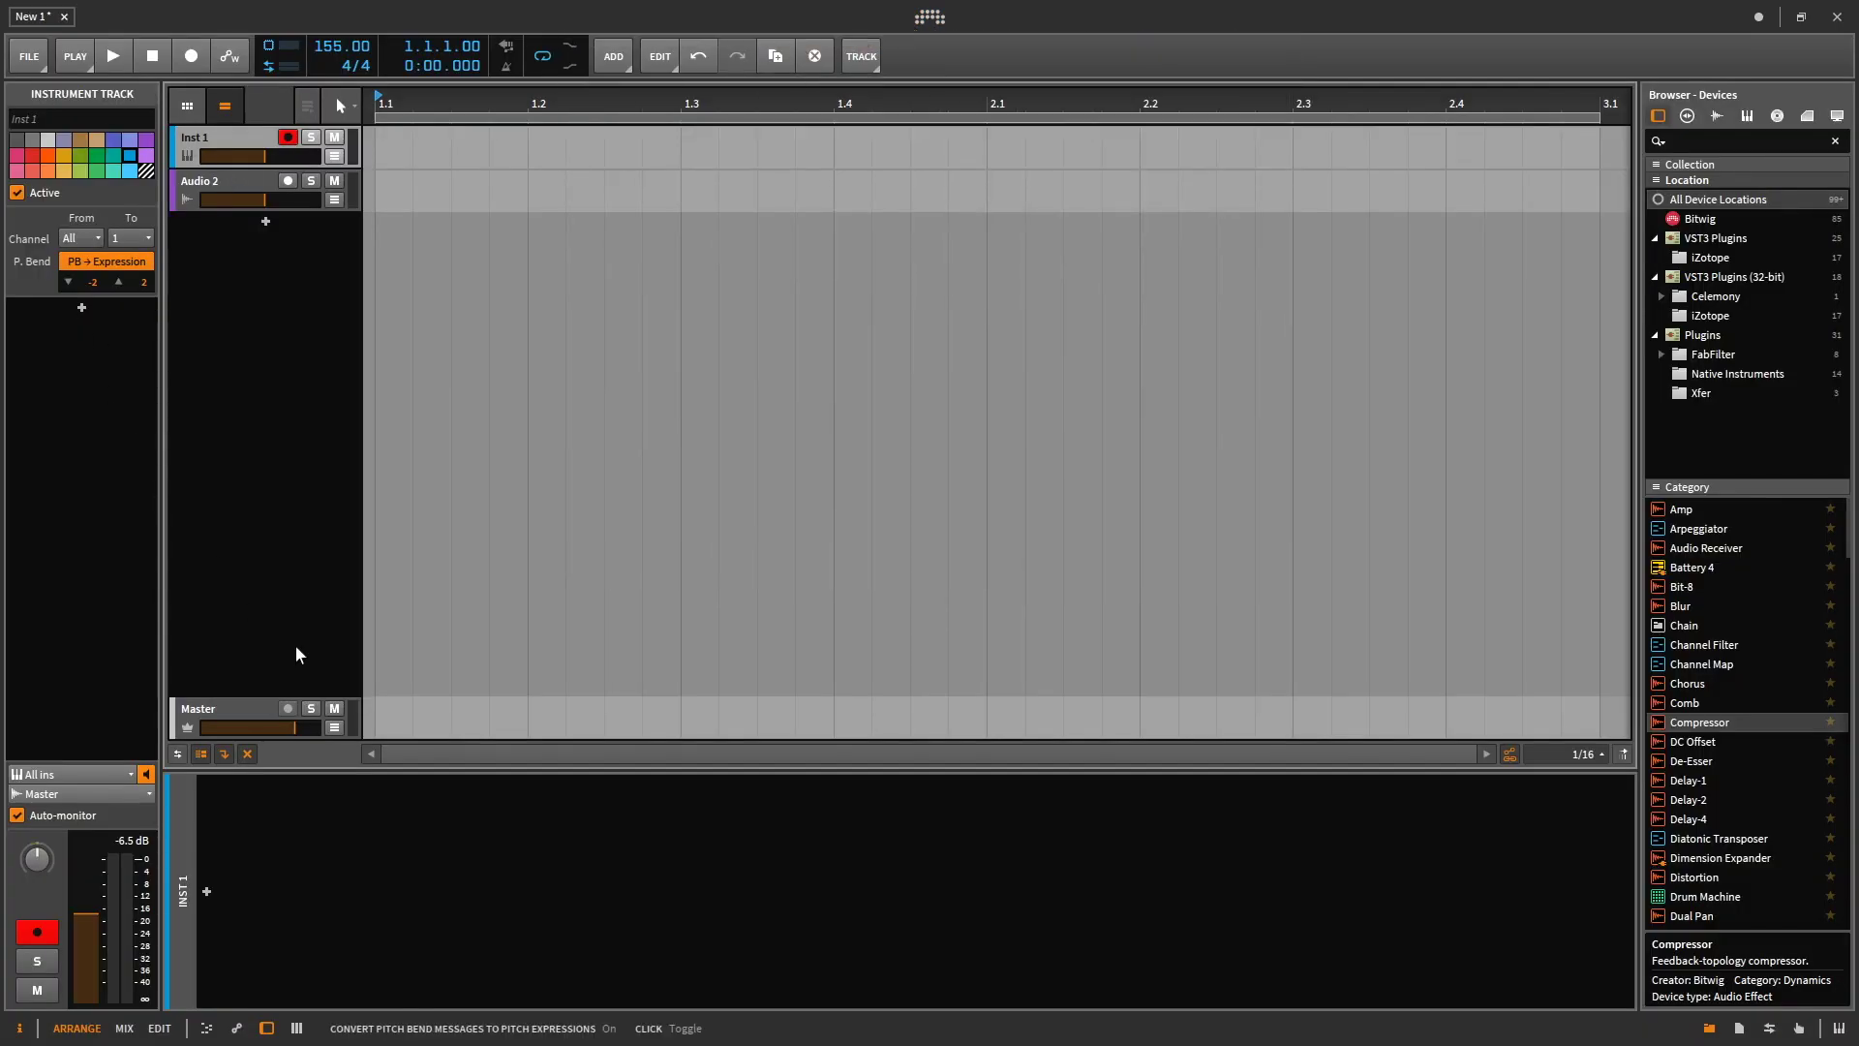